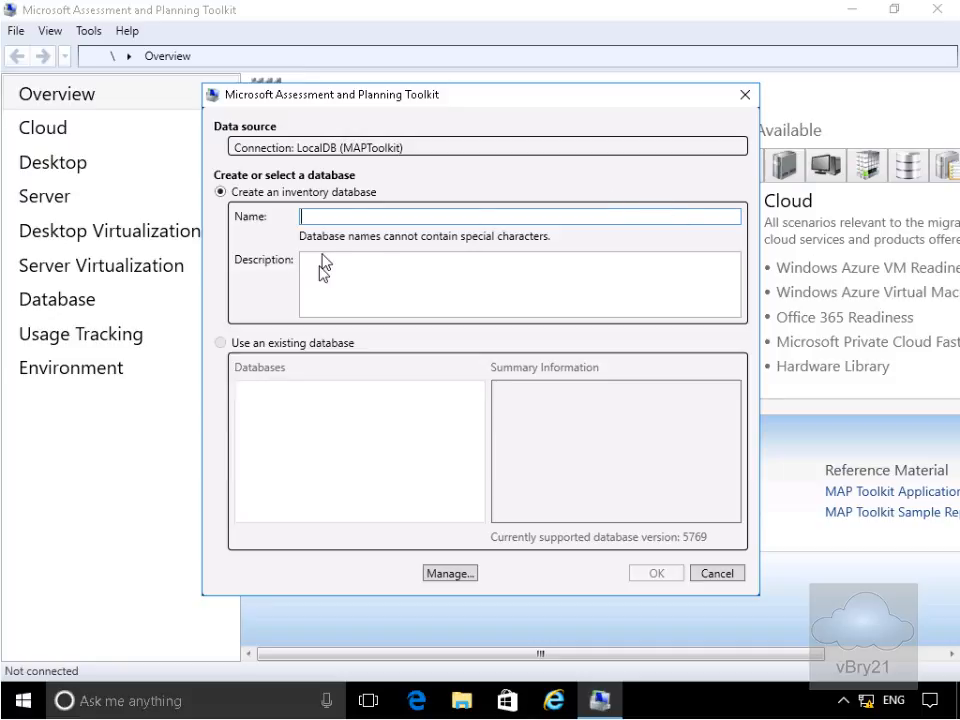
# - Create and connect a new inventory database called 'Demo'
pyautogui.click(339, 212)
pyautogui.write('Demo')
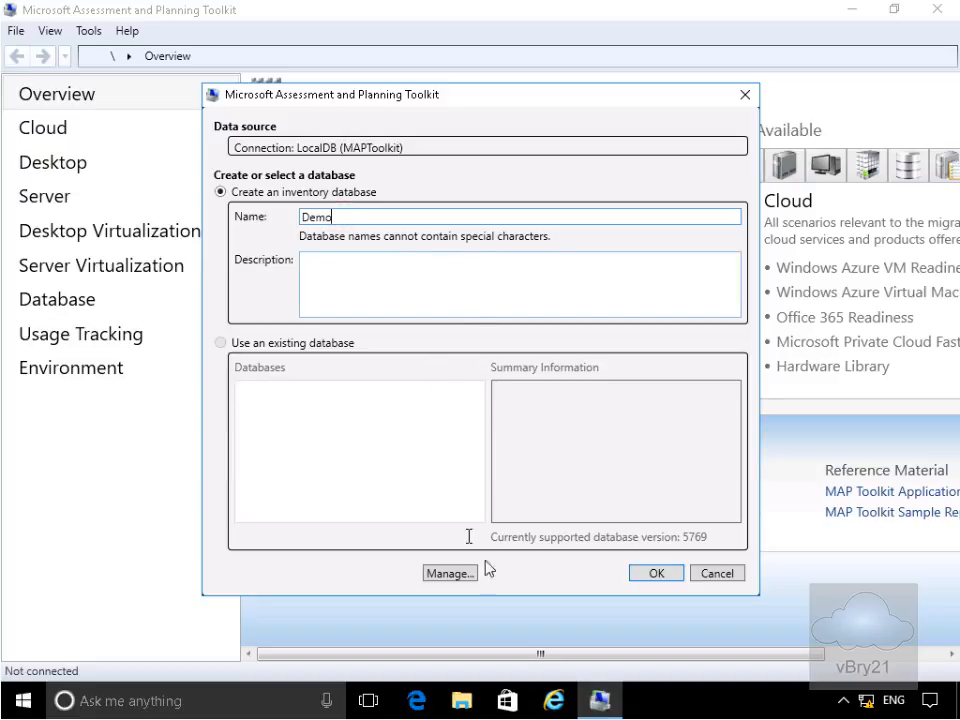
pyautogui.click(638, 577)
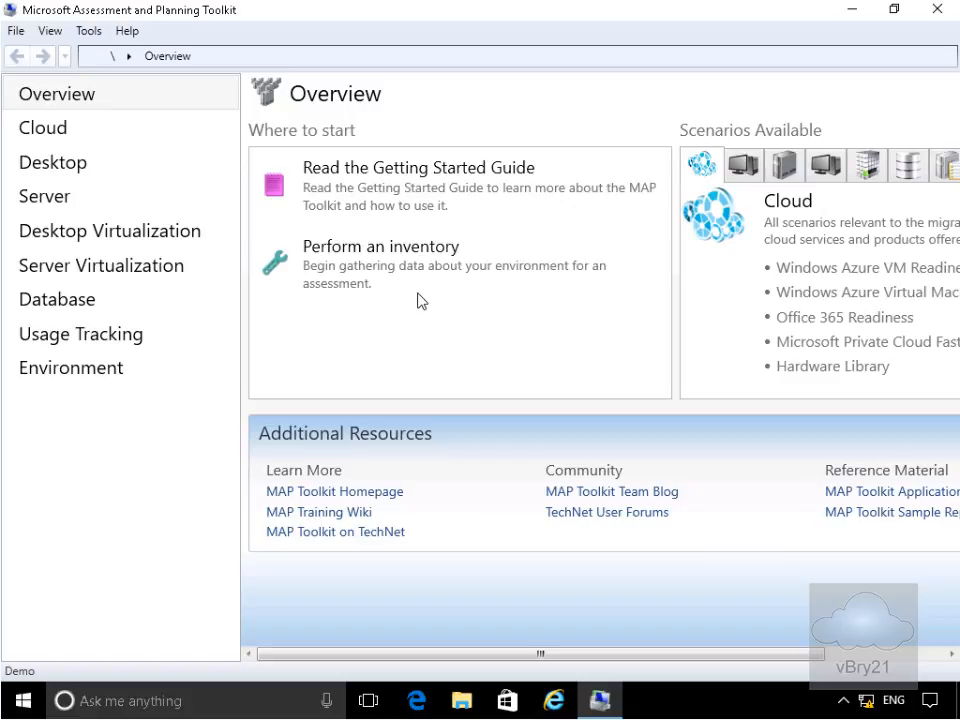
# - Go to the Server Virtualization page for the Demo database
pyautogui.click(129, 269)
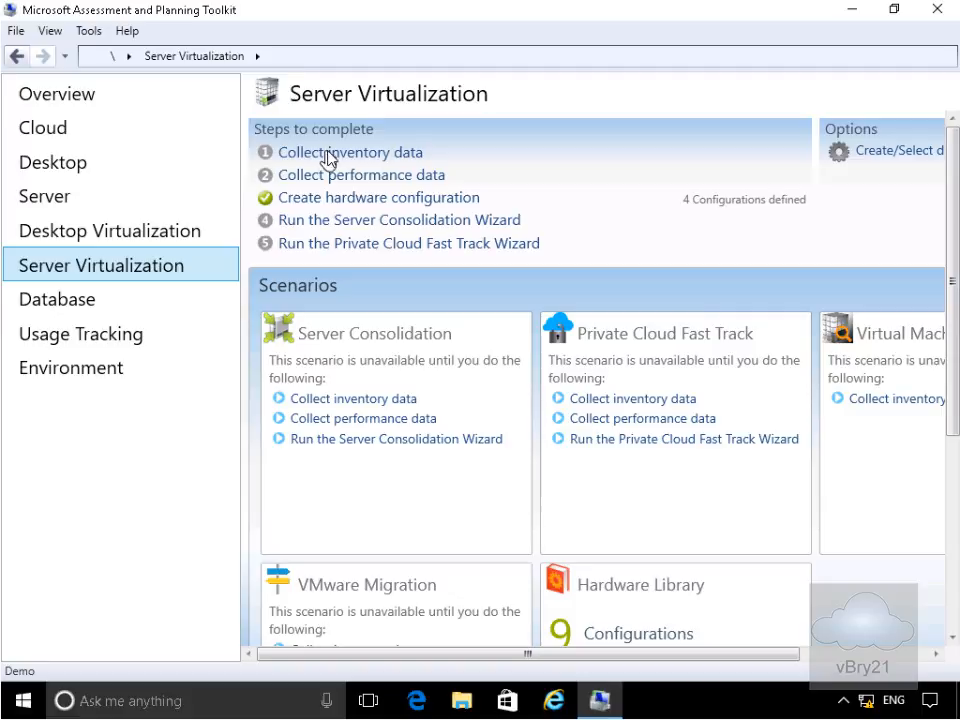
# - Start a Windows computers inventory using Active Directory discovery
pyautogui.click(352, 155)
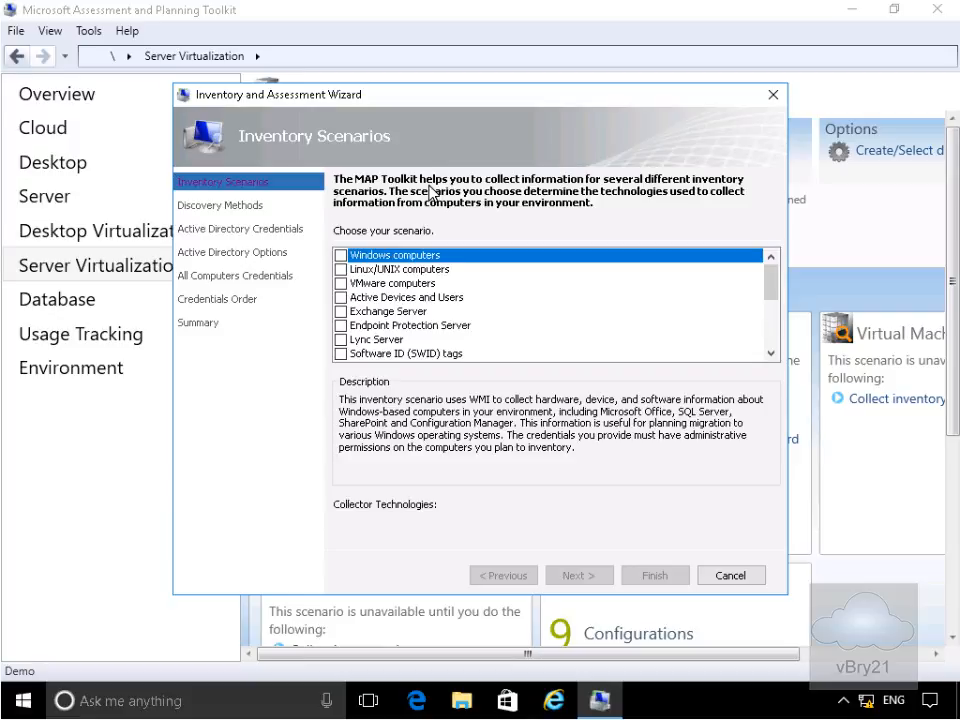
pyautogui.click(343, 256)
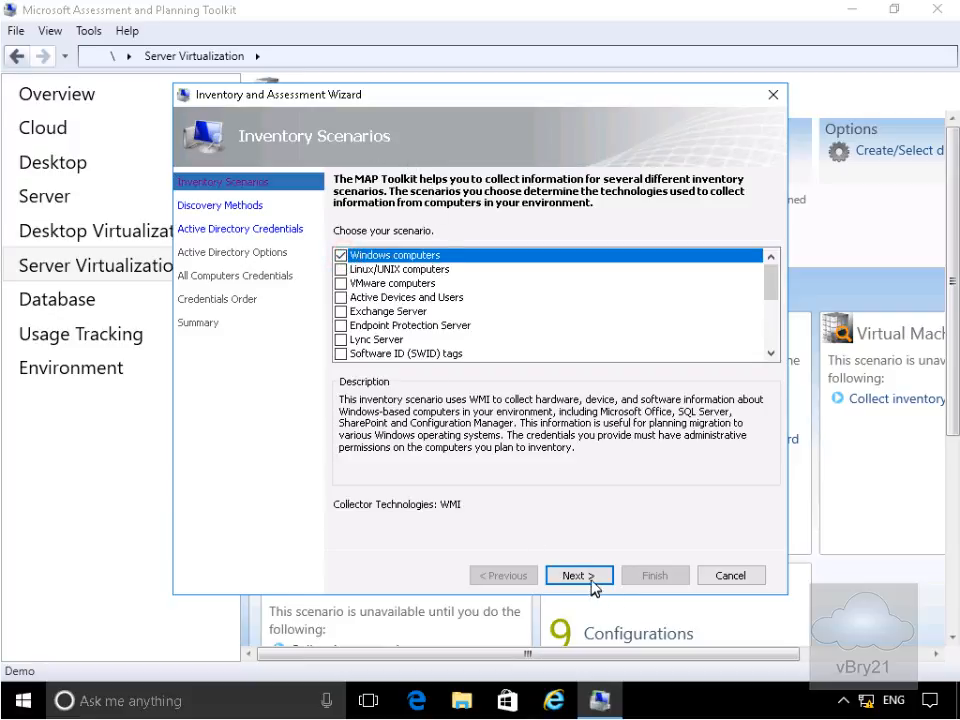
pyautogui.click(588, 576)
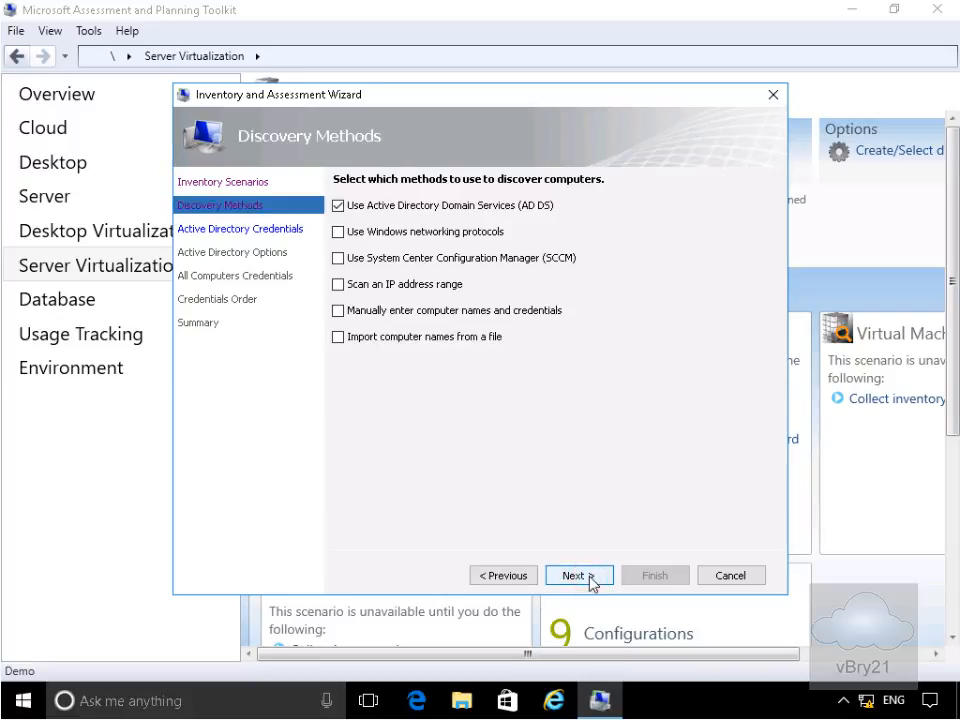
pyautogui.click(589, 577)
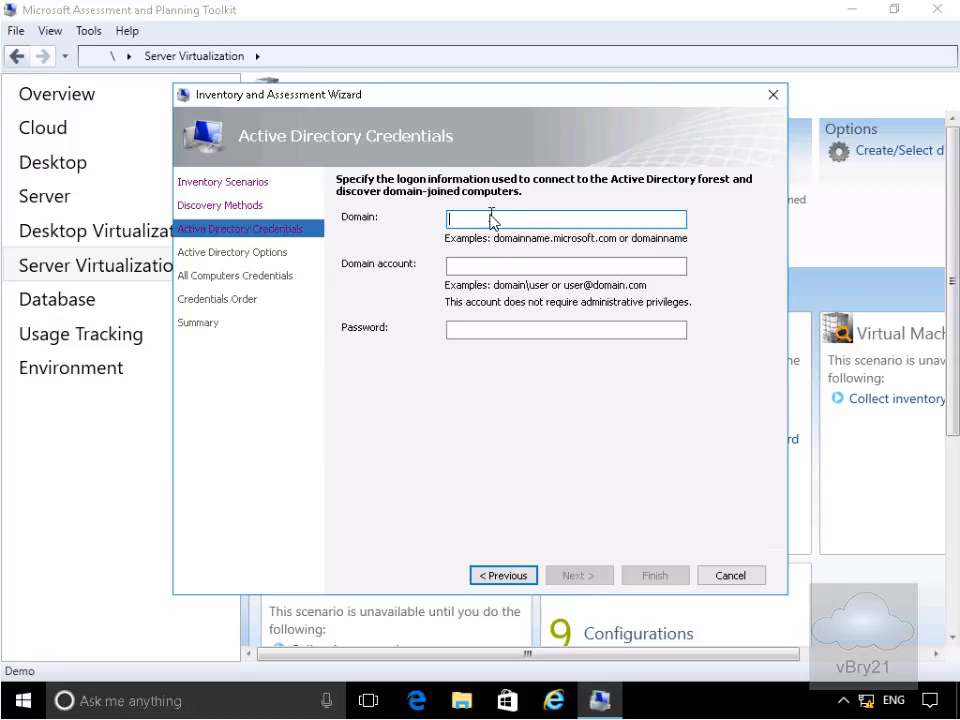
# - Enter the Adatum domain administrator credentials and search all computers in all domains
pyautogui.write('Adatum')
pyautogui.press('Tab')
pyautogui.write('administrator')
pyautogui.press('Tab')
pyautogui.write('Pa$$w0rd')
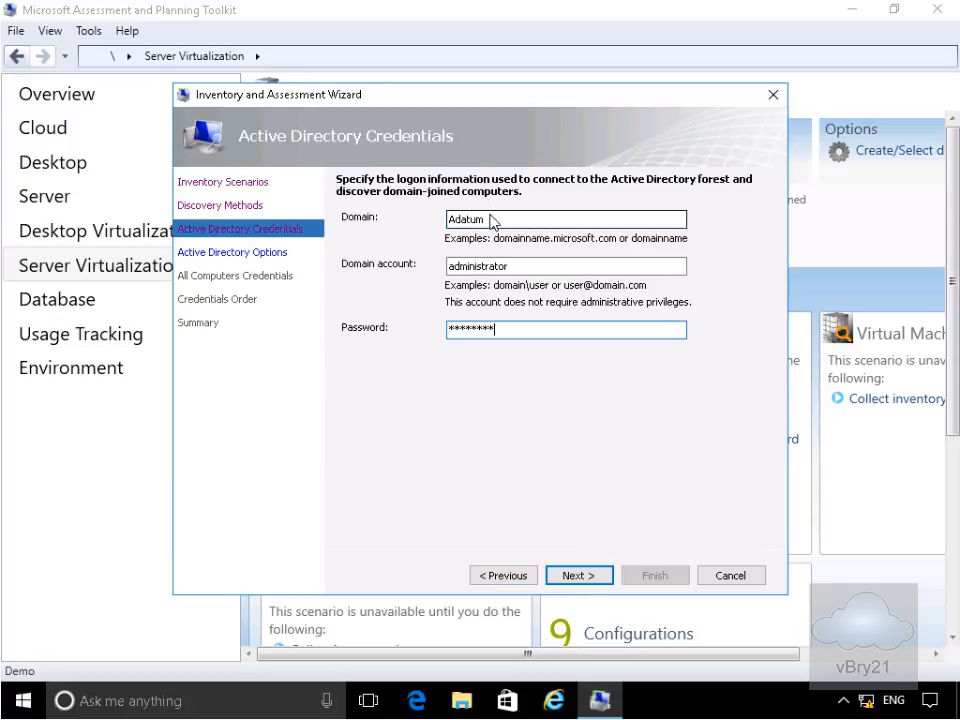
pyautogui.click(578, 576)
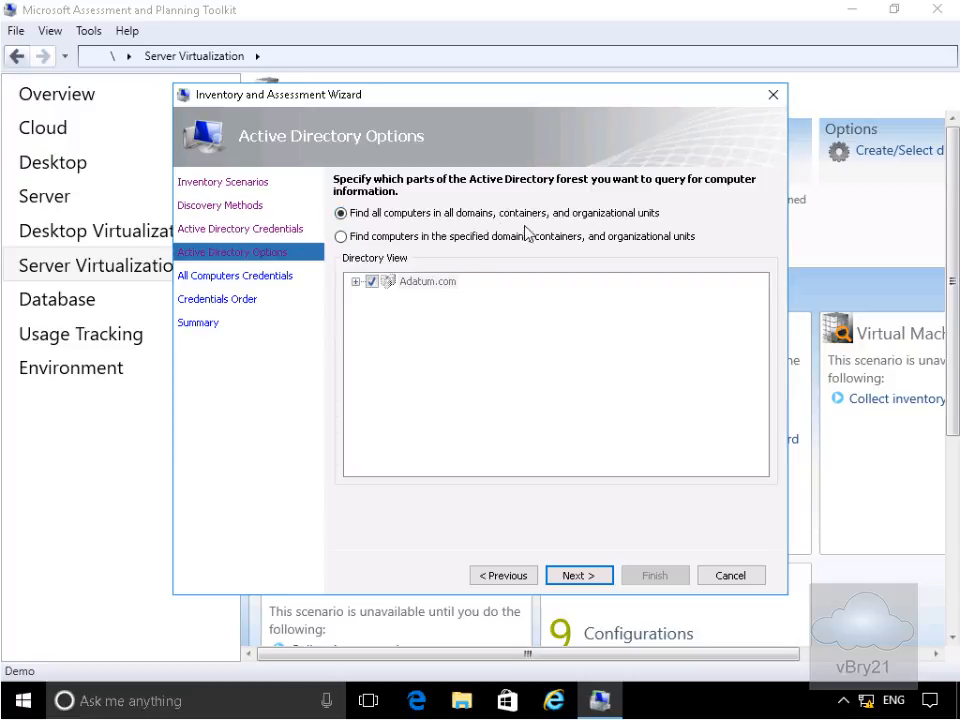
pyautogui.click(603, 576)
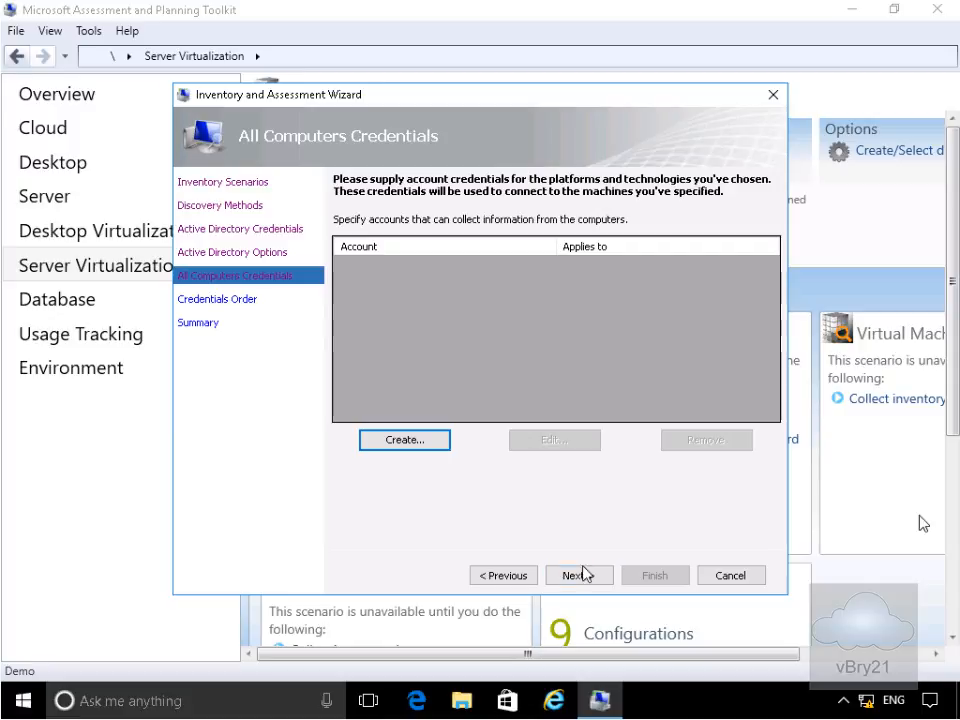
# - Add the Adatum domain administrator account as a WMI credential, then advance to Summary
pyautogui.click(422, 446)
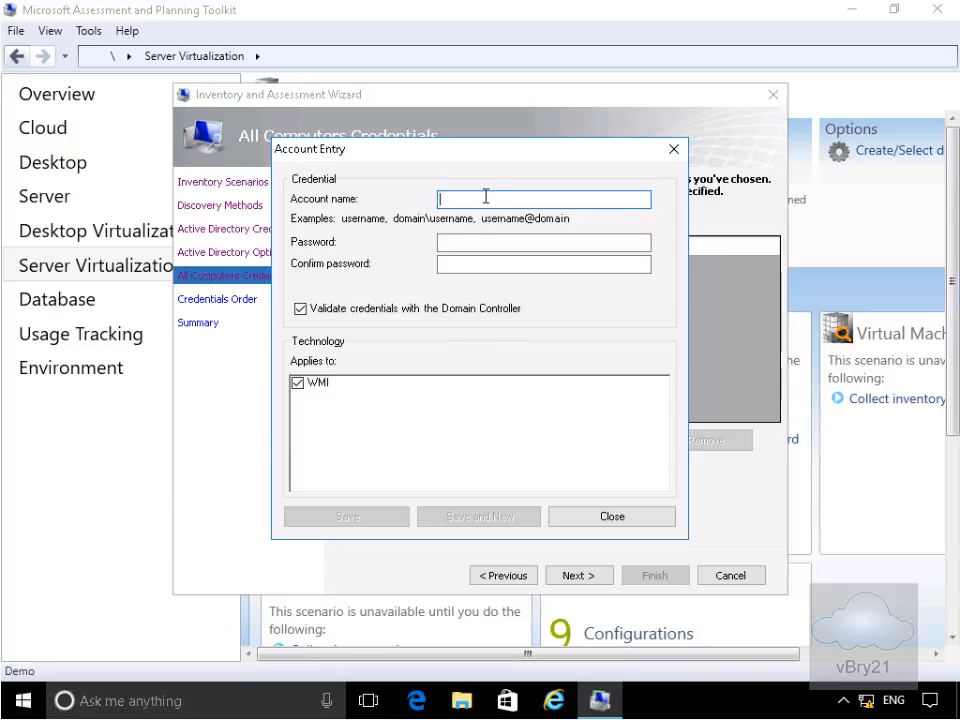
pyautogui.click(484, 199)
pyautogui.write('adatum\\administrator')
pyautogui.press('Tab')
pyautogui.write('Pa$$w0rd')
pyautogui.press('Tab')
pyautogui.write('Pa$$w0rd')
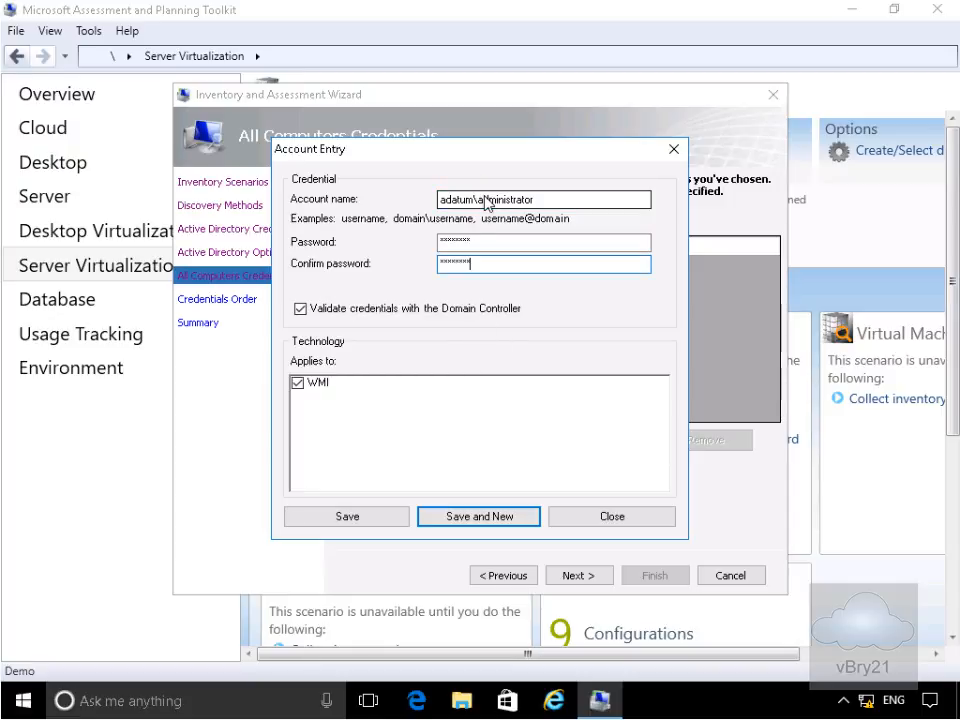
pyautogui.click(364, 515)
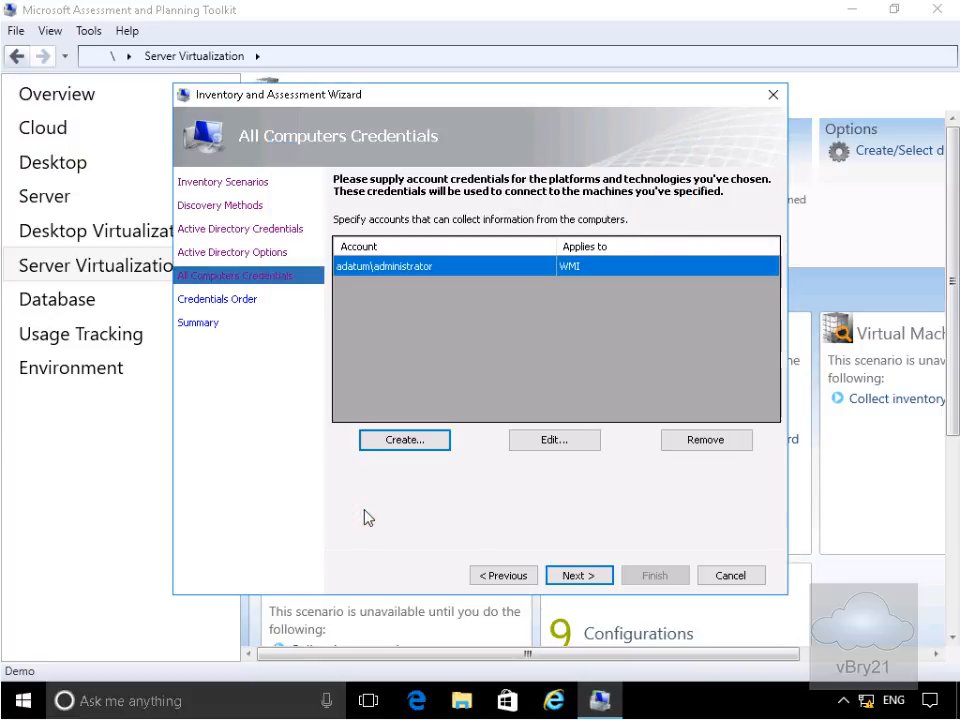
pyautogui.click(572, 580)
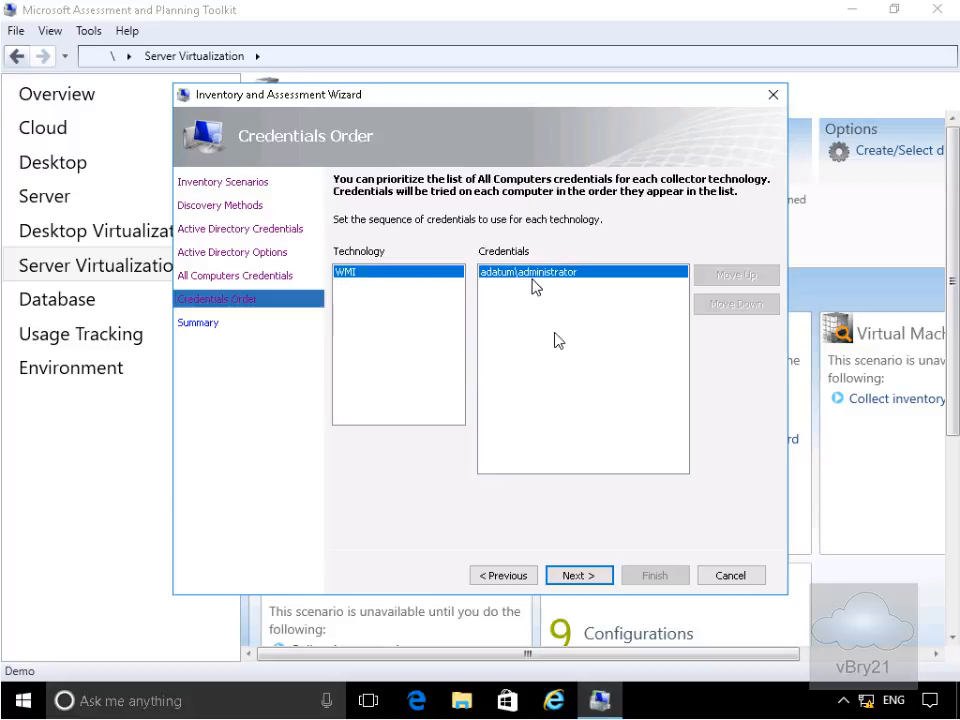
pyautogui.click(596, 578)
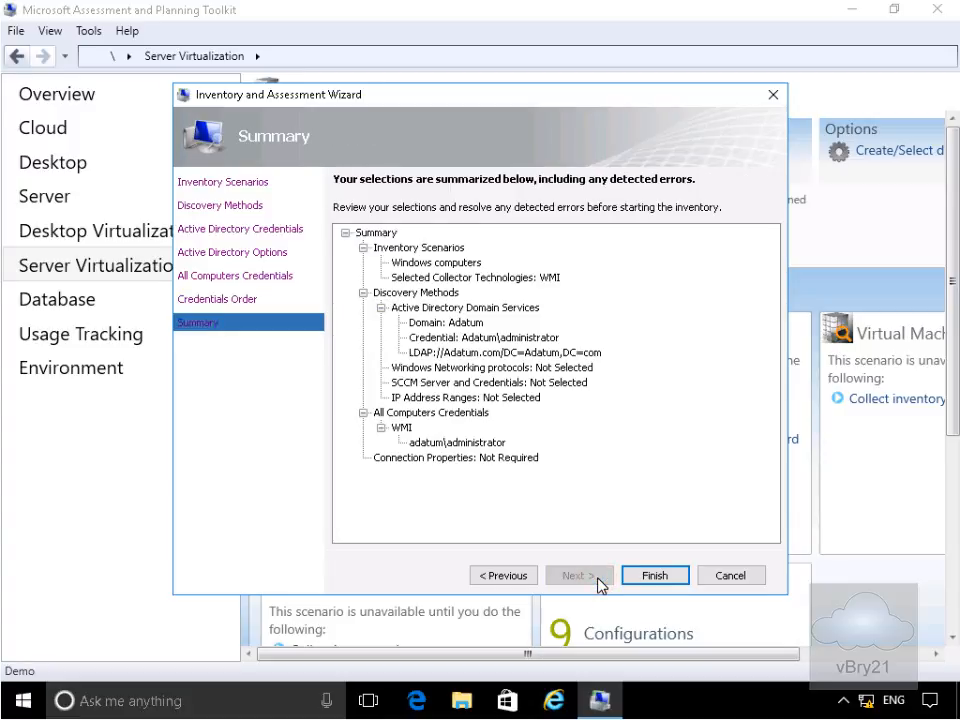
# - Run the inventory, review its details showing 8 machines discovered, then close the window
pyautogui.click(652, 578)
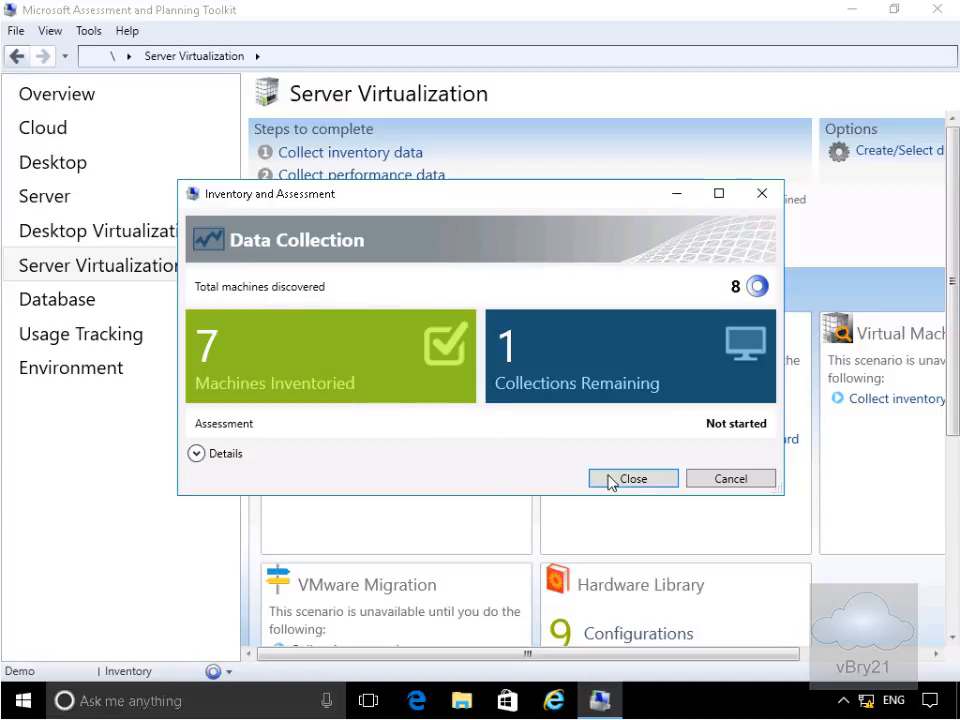
pyautogui.click(196, 454)
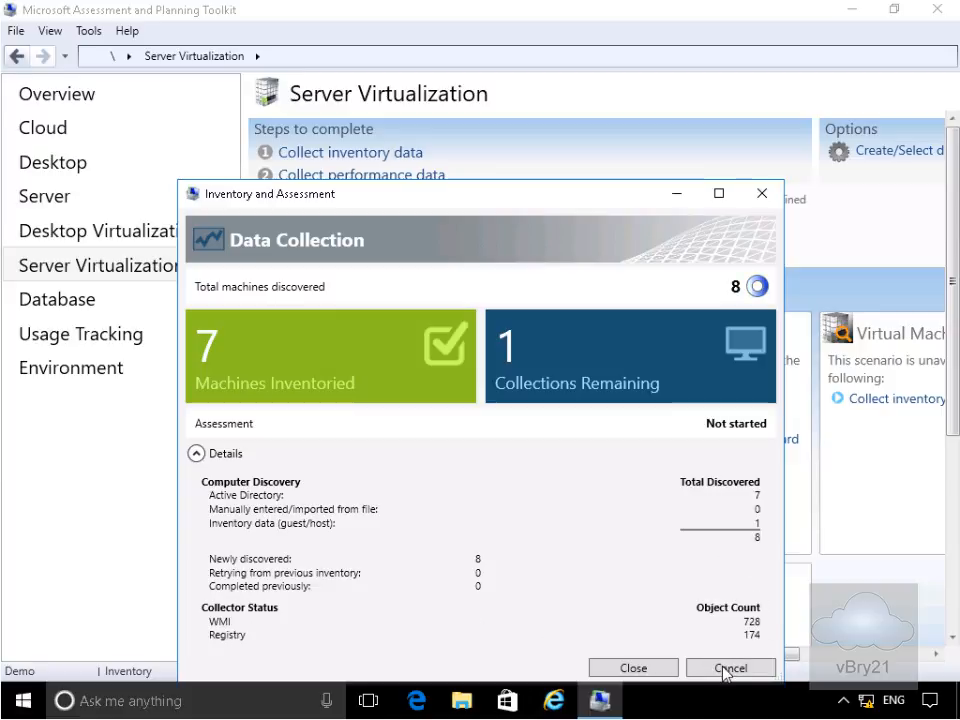
pyautogui.click(668, 668)
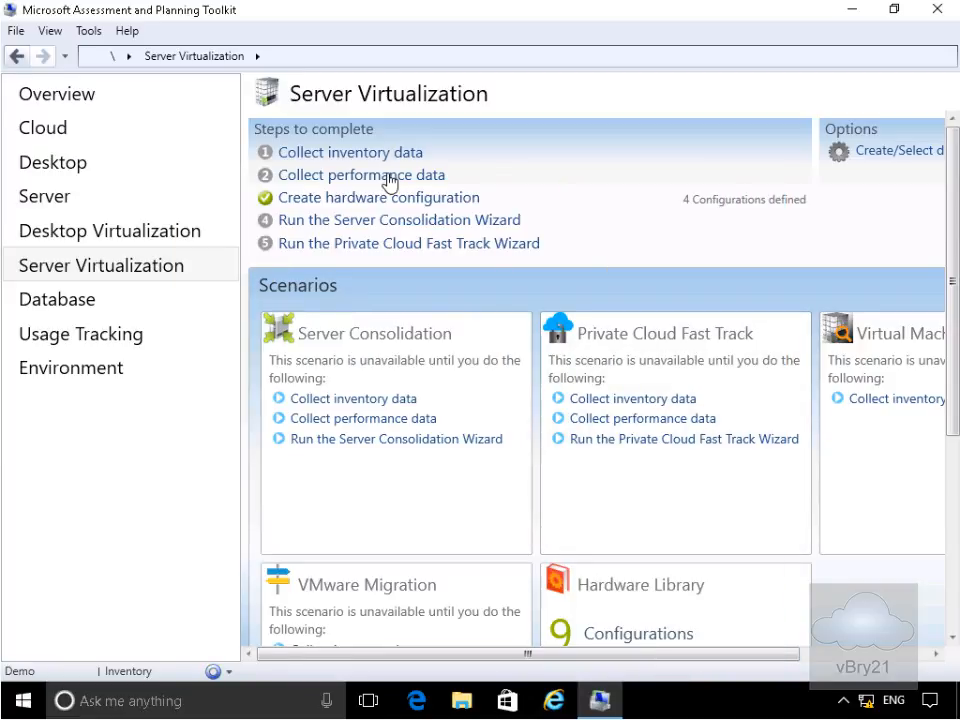
# - Collect performance metrics from all six listed computers with the supplied credentials
pyautogui.click(389, 177)
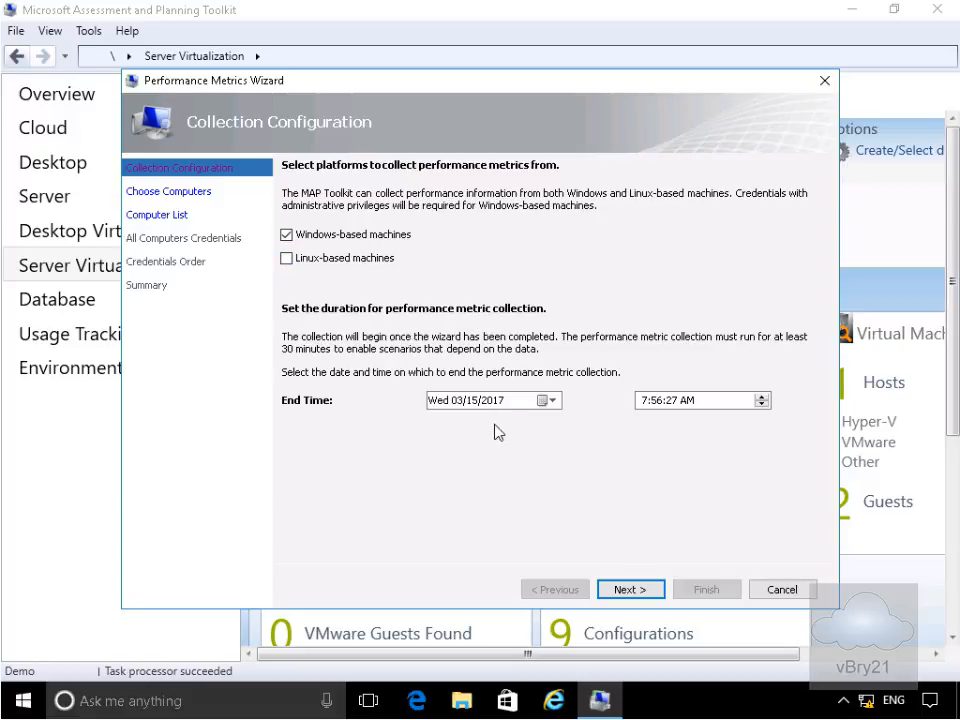
pyautogui.click(626, 590)
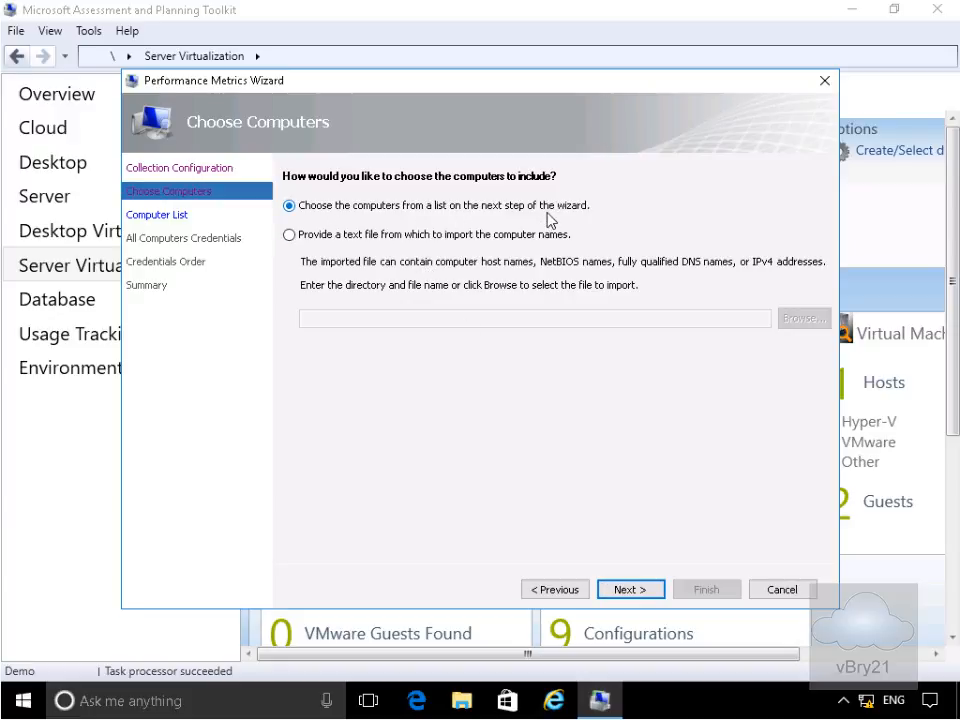
pyautogui.click(627, 590)
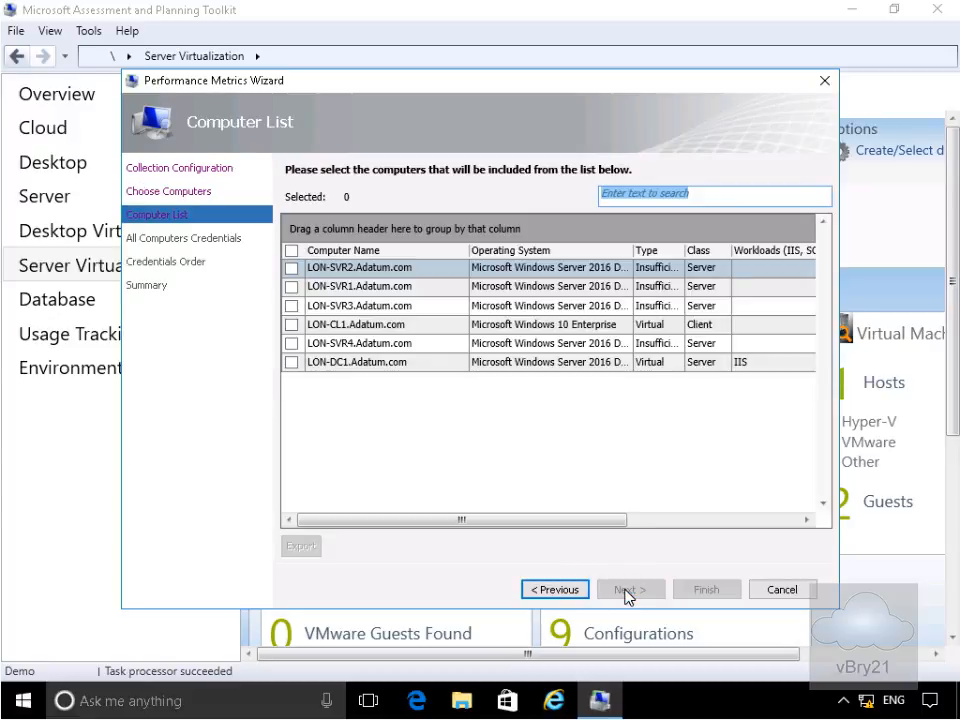
pyautogui.click(292, 251)
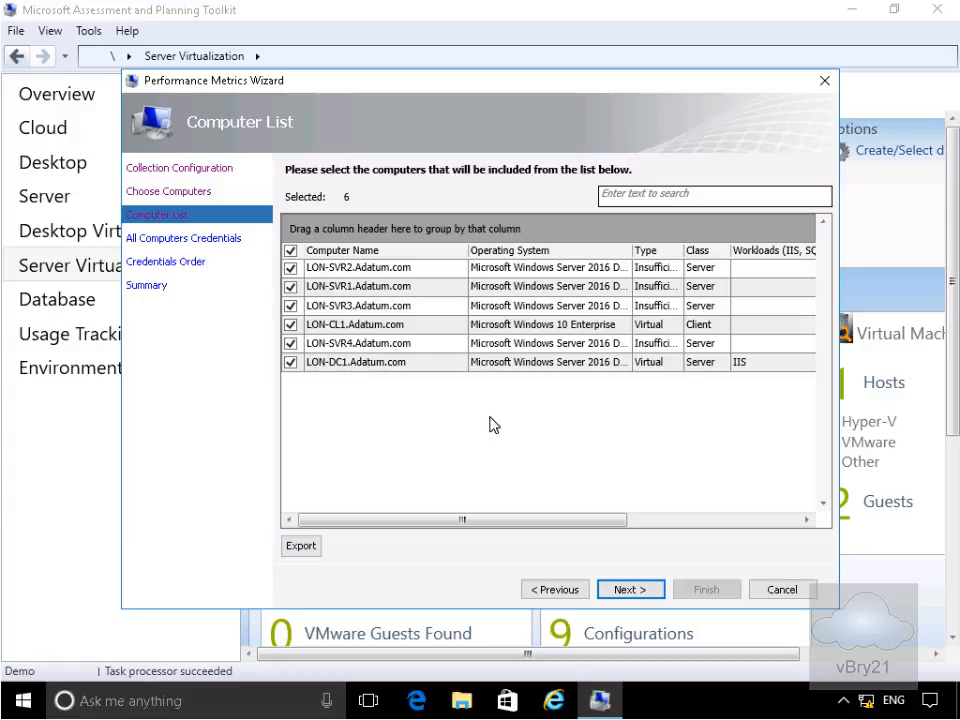
pyautogui.click(616, 593)
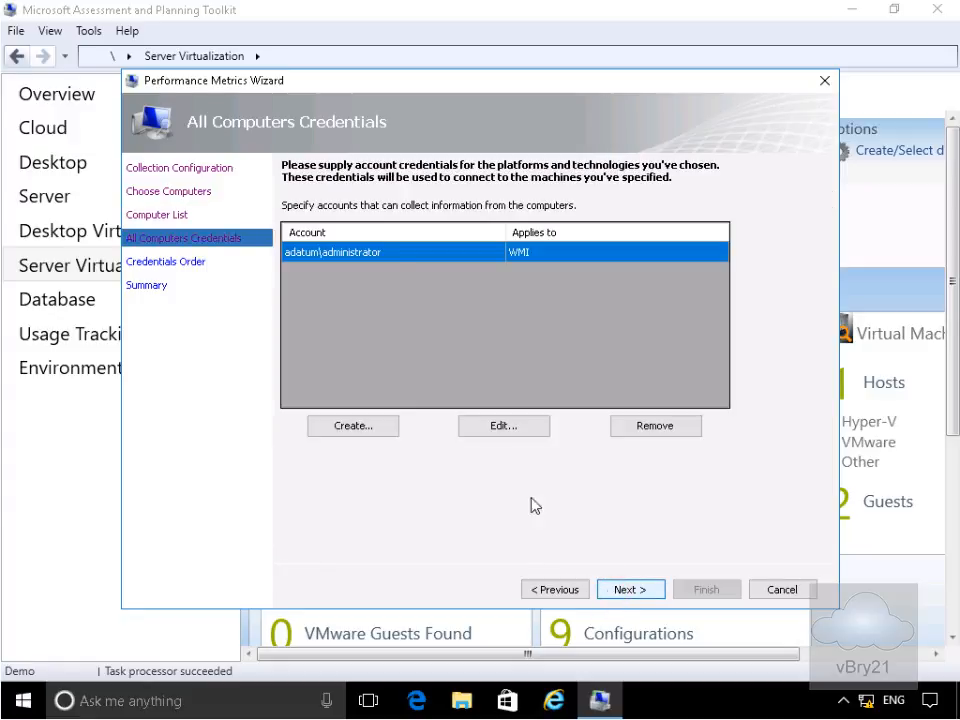
pyautogui.click(627, 594)
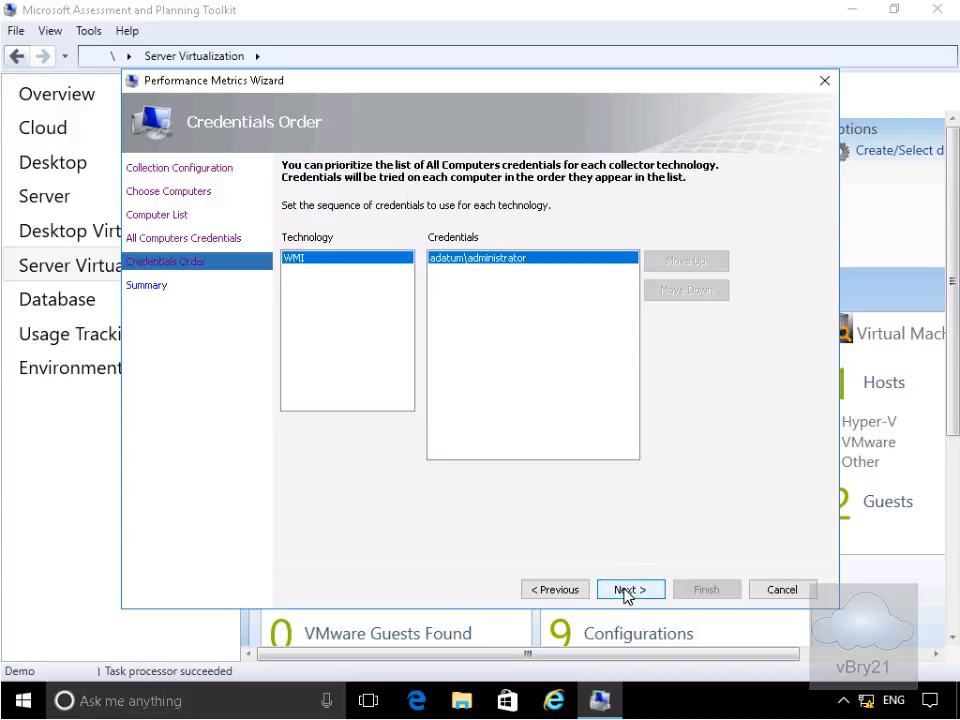
pyautogui.click(627, 592)
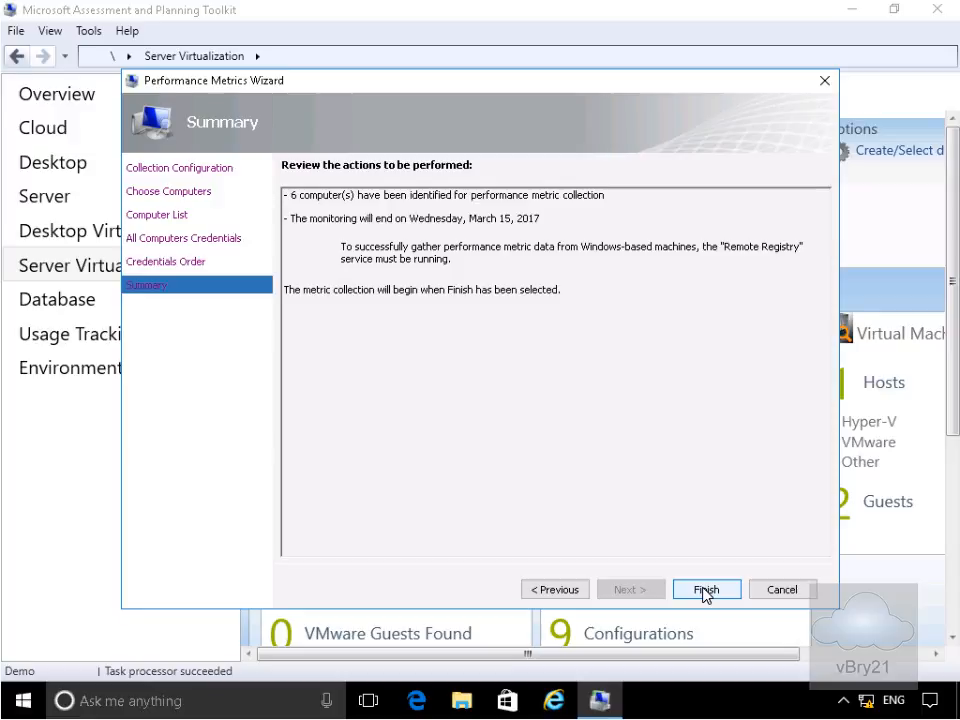
pyautogui.click(706, 590)
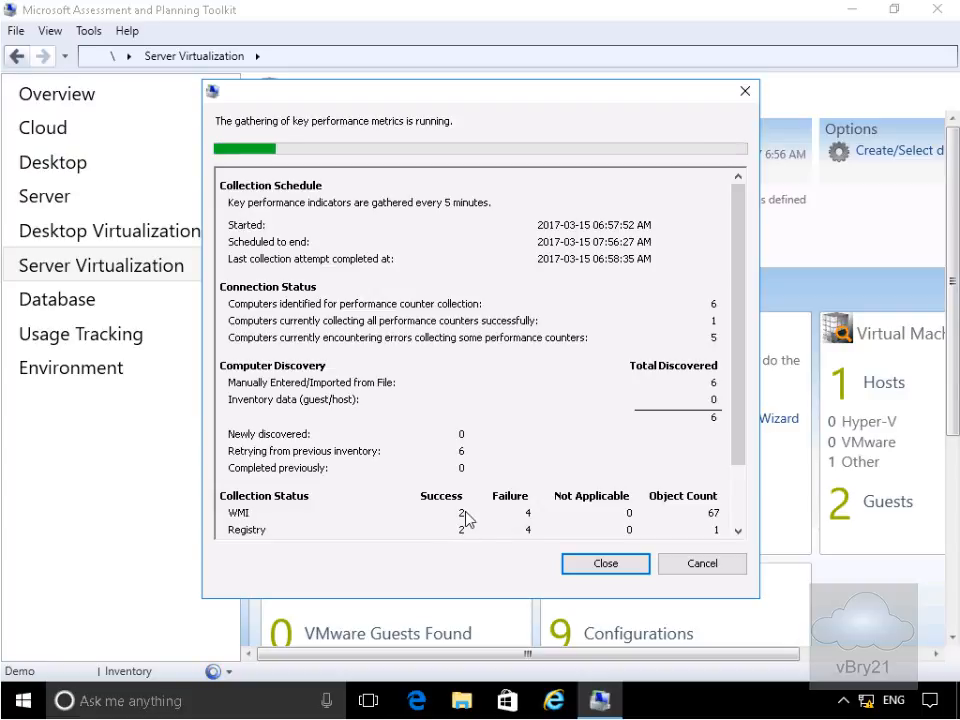
# - Close the performance metrics progress window
pyautogui.click(588, 566)
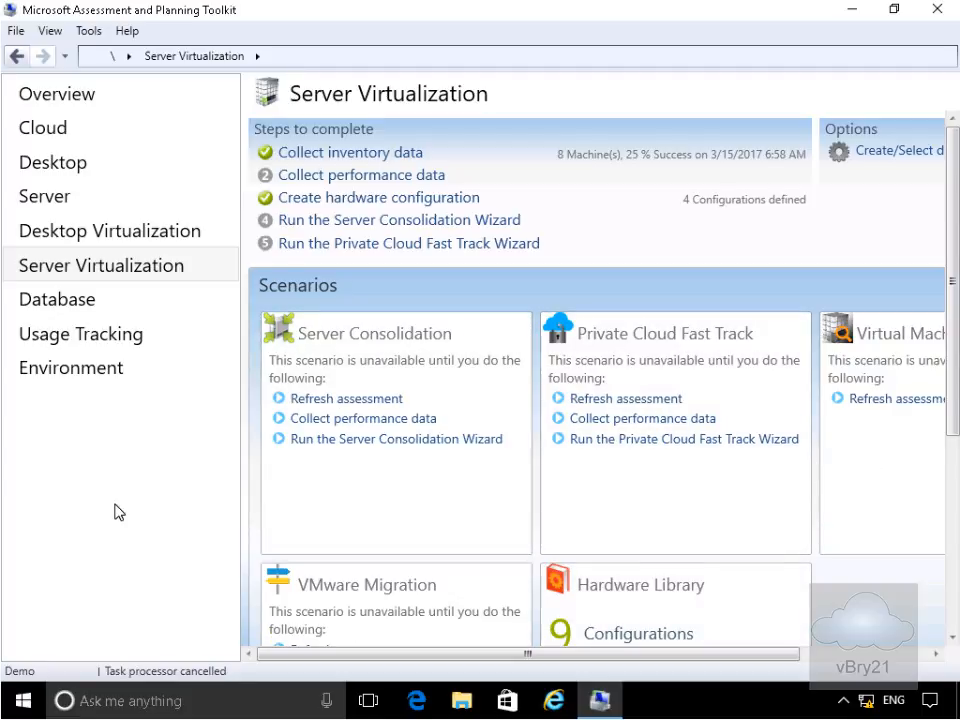
# - Create a new hardware configuration named 'Server-Type1', skipping optional infrastructure
pyautogui.click(422, 199)
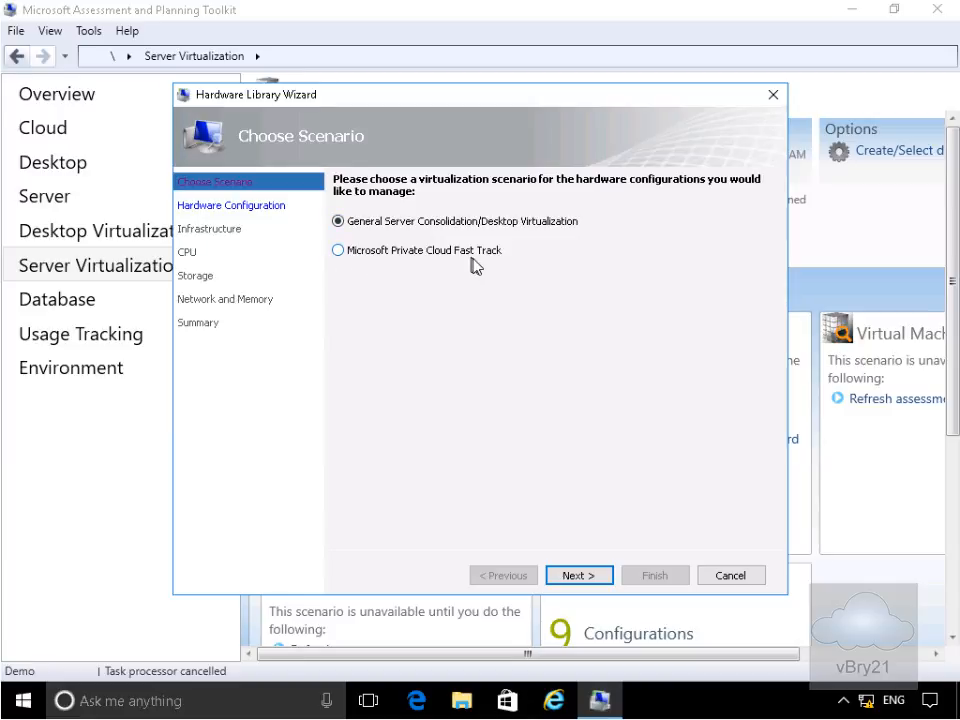
pyautogui.click(558, 582)
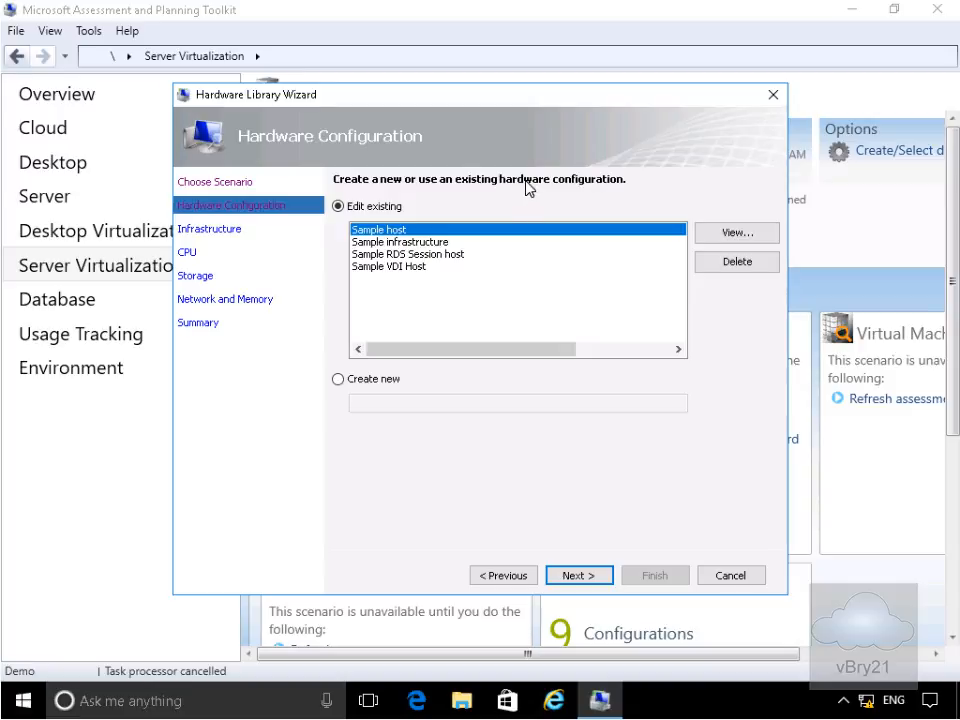
pyautogui.click(353, 385)
pyautogui.click(368, 401)
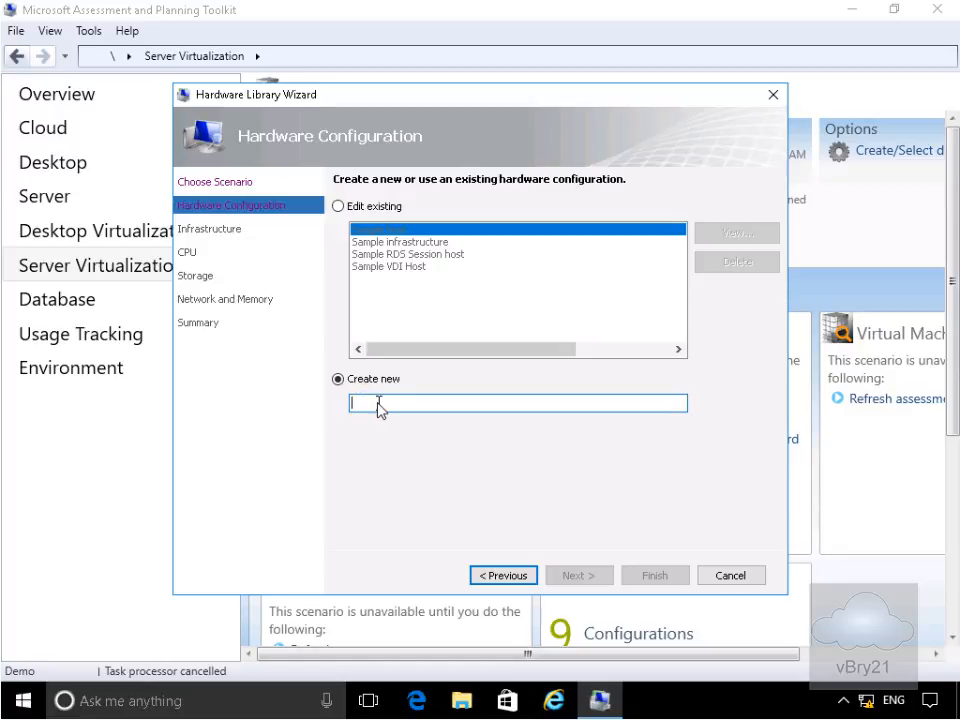
pyautogui.write('Server-Type1')
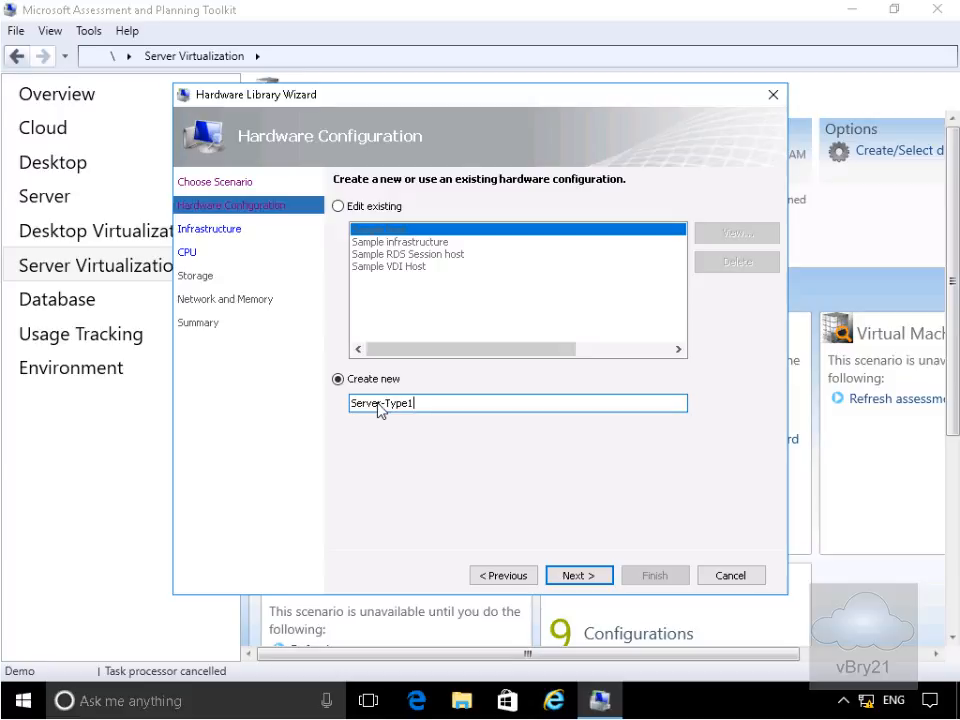
pyautogui.click(566, 578)
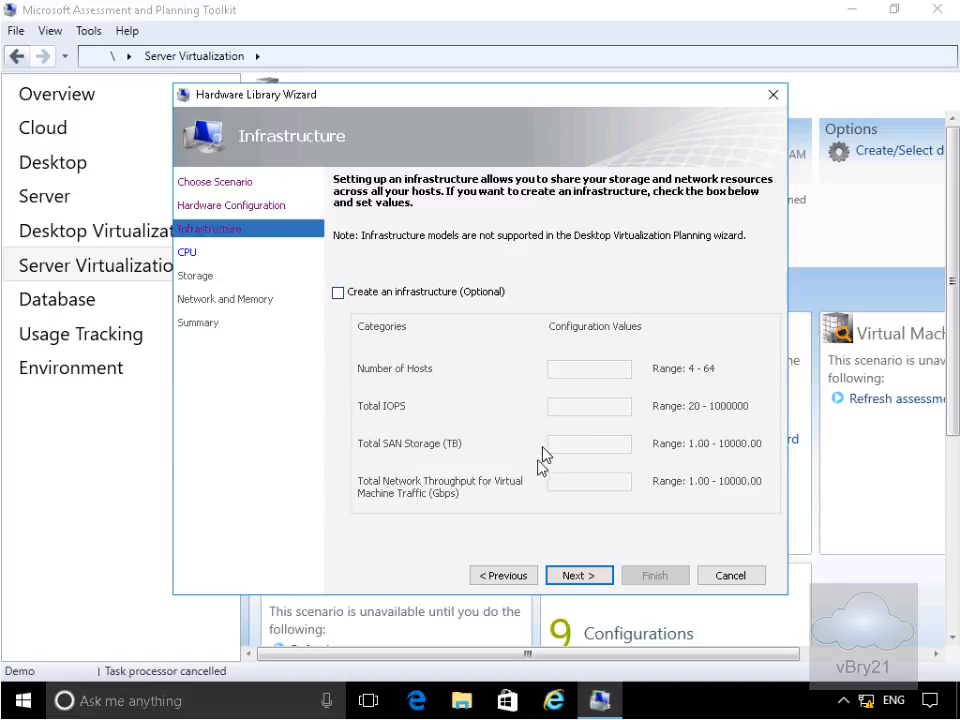
pyautogui.click(585, 578)
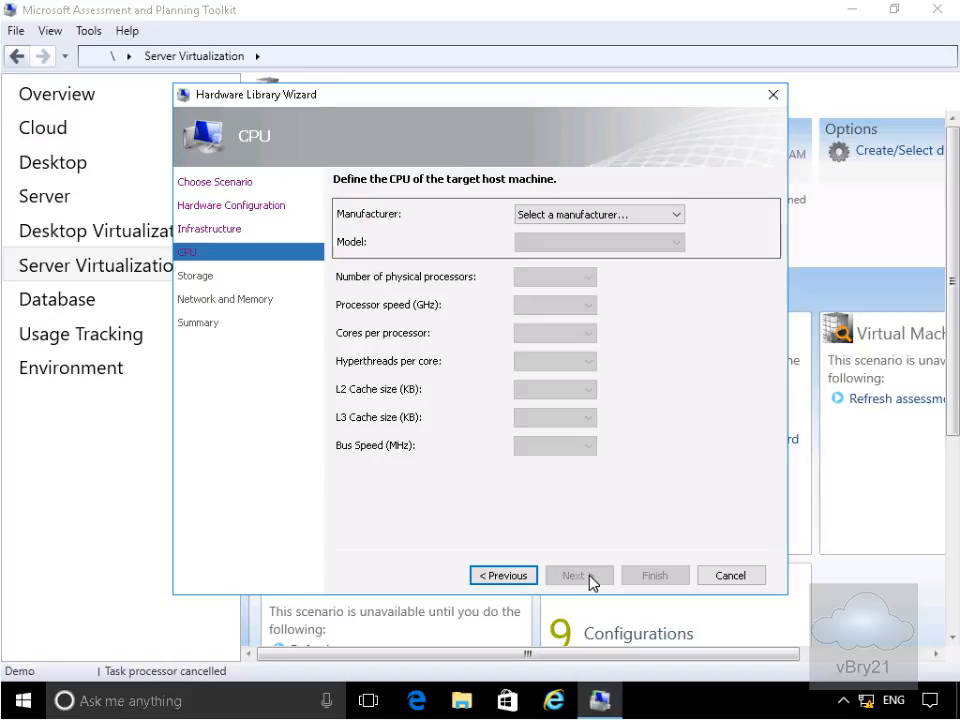
# - Choose Intel Xeon X7560 as the host CPU model
pyautogui.click(598, 216)
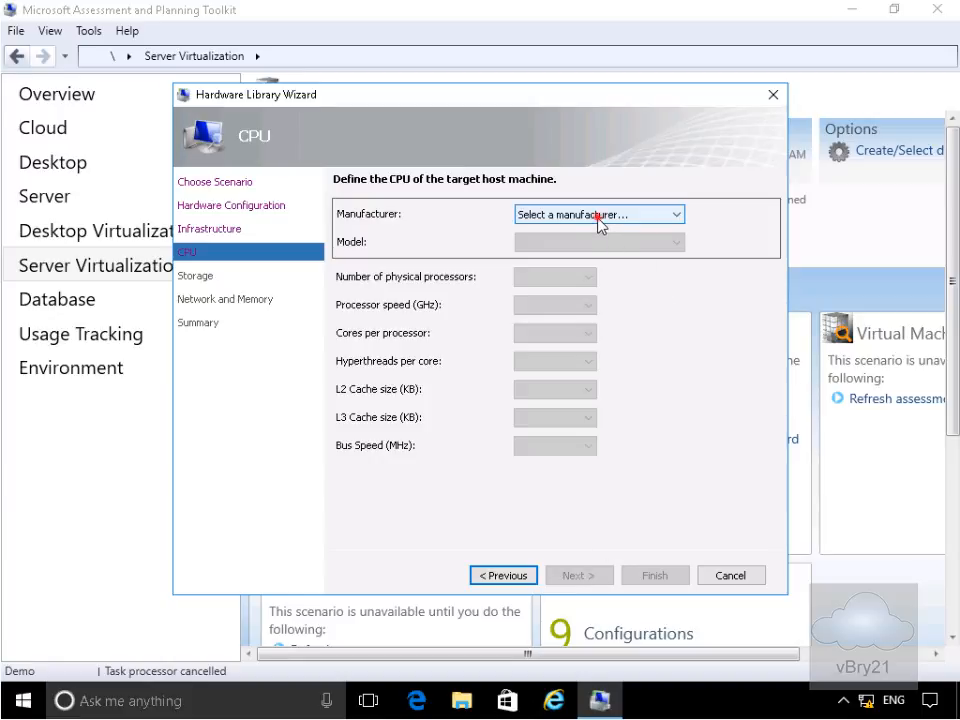
pyautogui.click(582, 257)
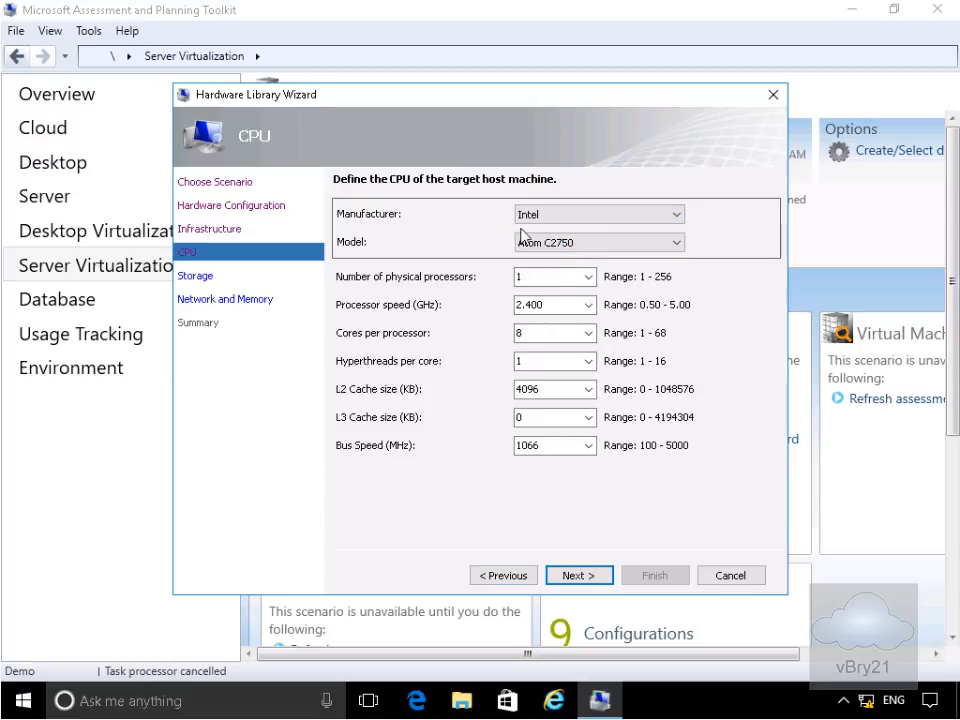
pyautogui.click(551, 246)
pyautogui.click(660, 245)
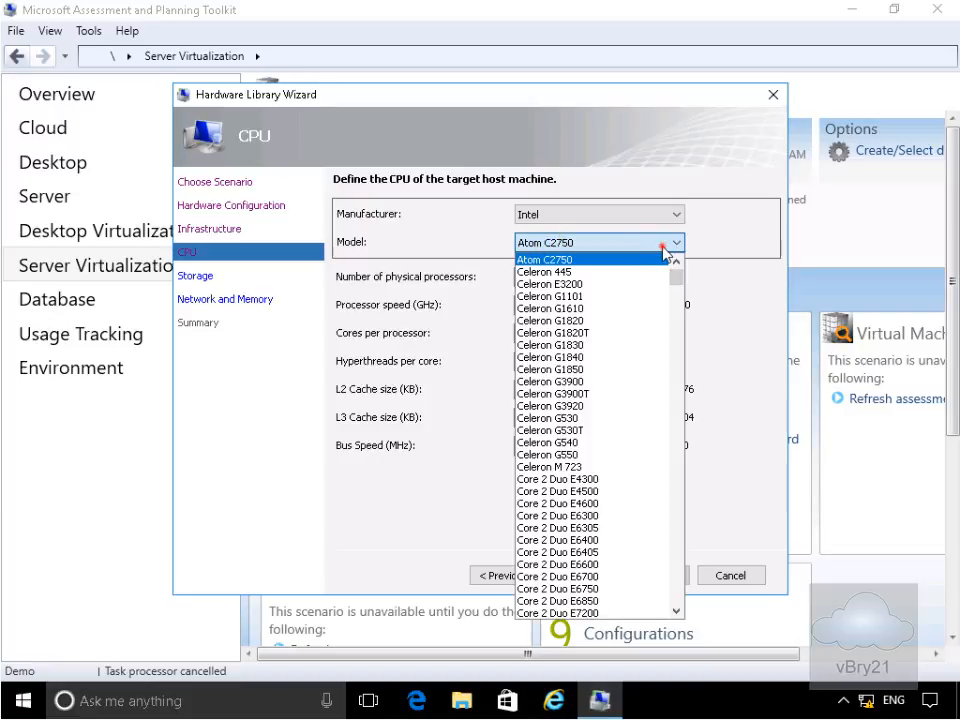
pyautogui.click(663, 245)
pyautogui.click(664, 246)
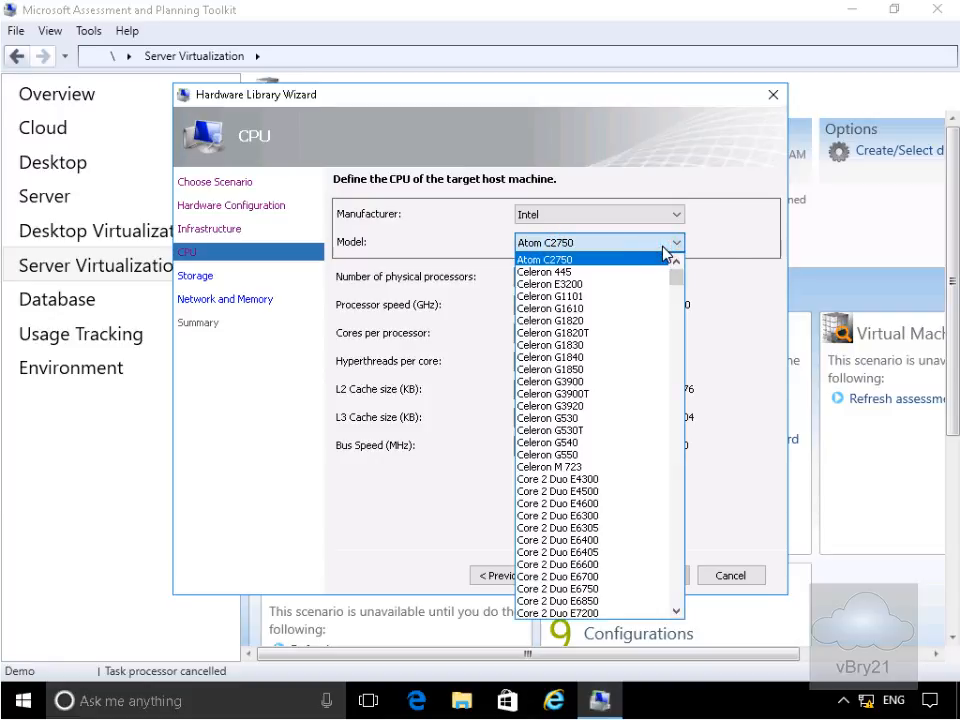
pyautogui.scroll(-13, 649, 371)
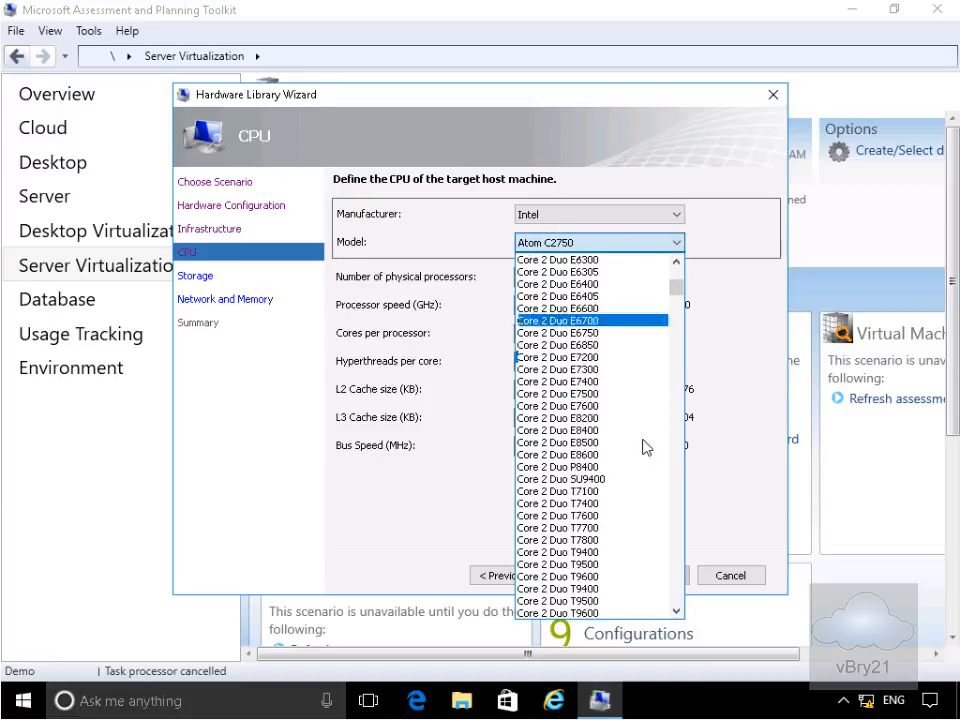
pyautogui.scroll(-20, 637, 524)
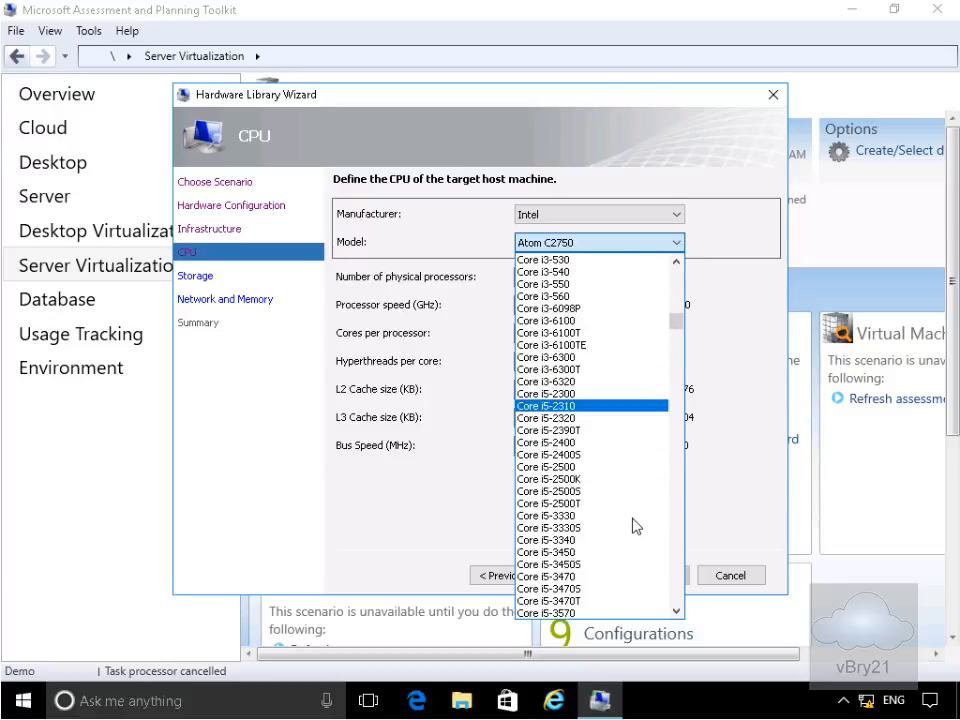
pyautogui.scroll(-20, 637, 526)
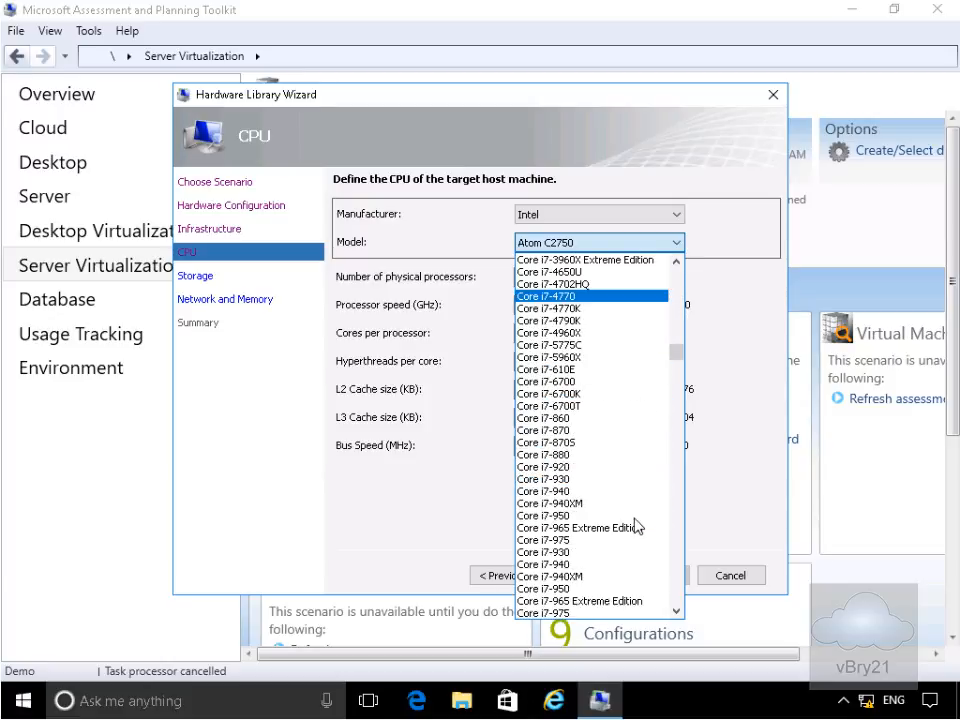
pyautogui.scroll(-20, 637, 526)
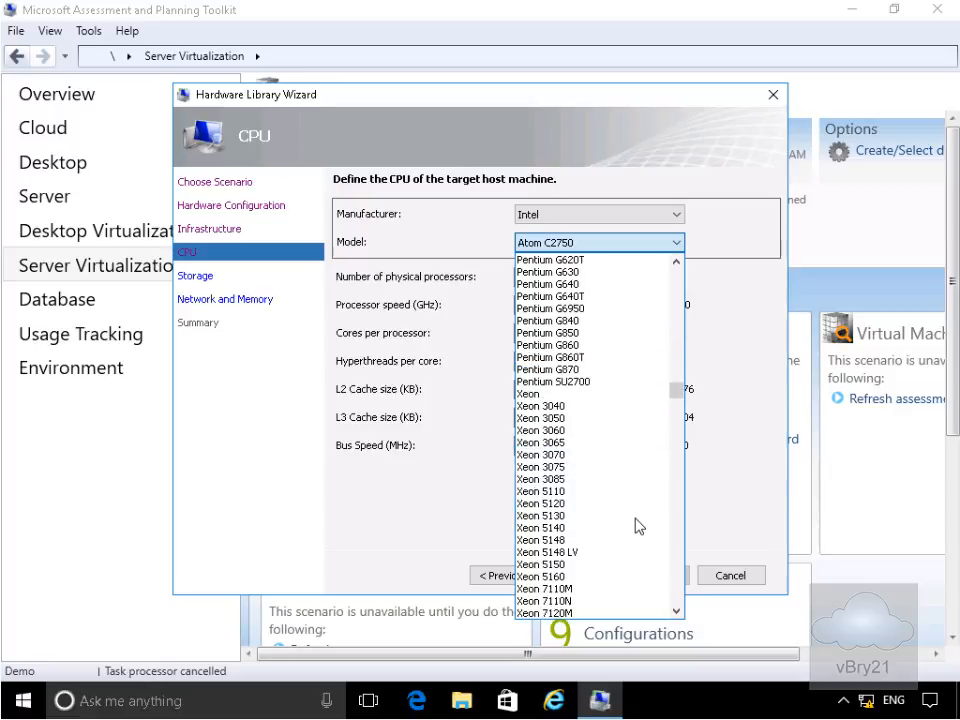
pyautogui.scroll(-20, 637, 526)
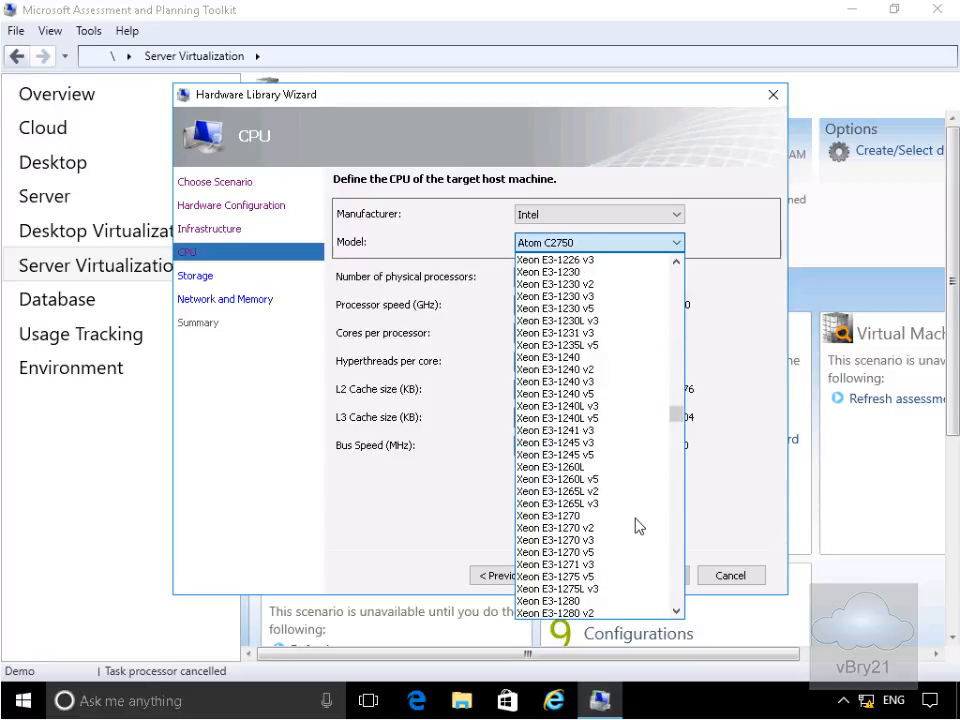
pyautogui.scroll(-12, 637, 526)
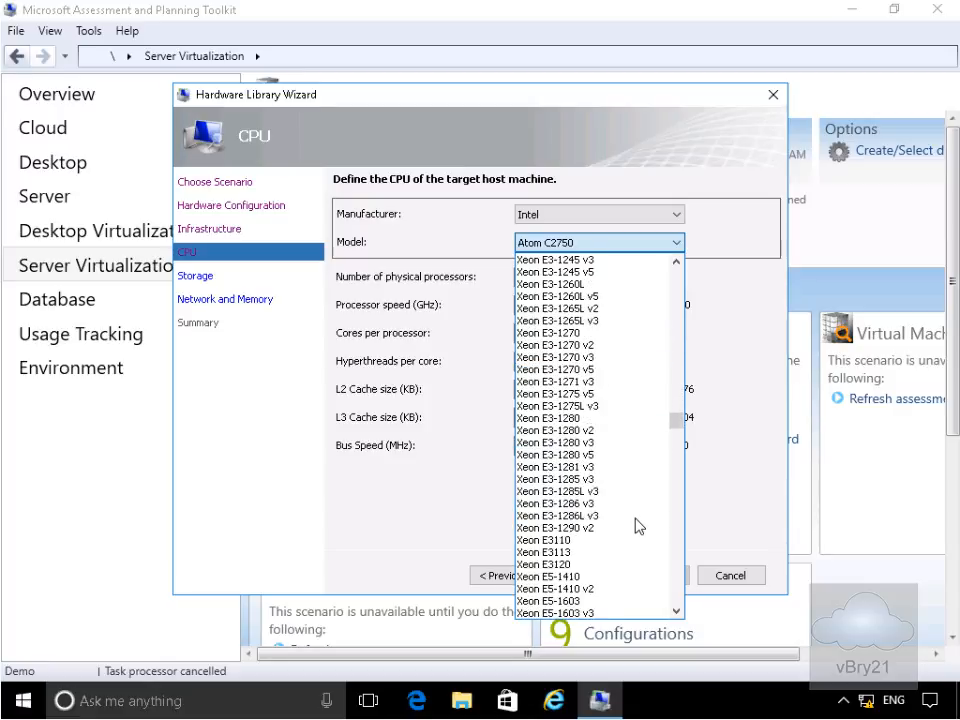
pyautogui.scroll(-1, 637, 526)
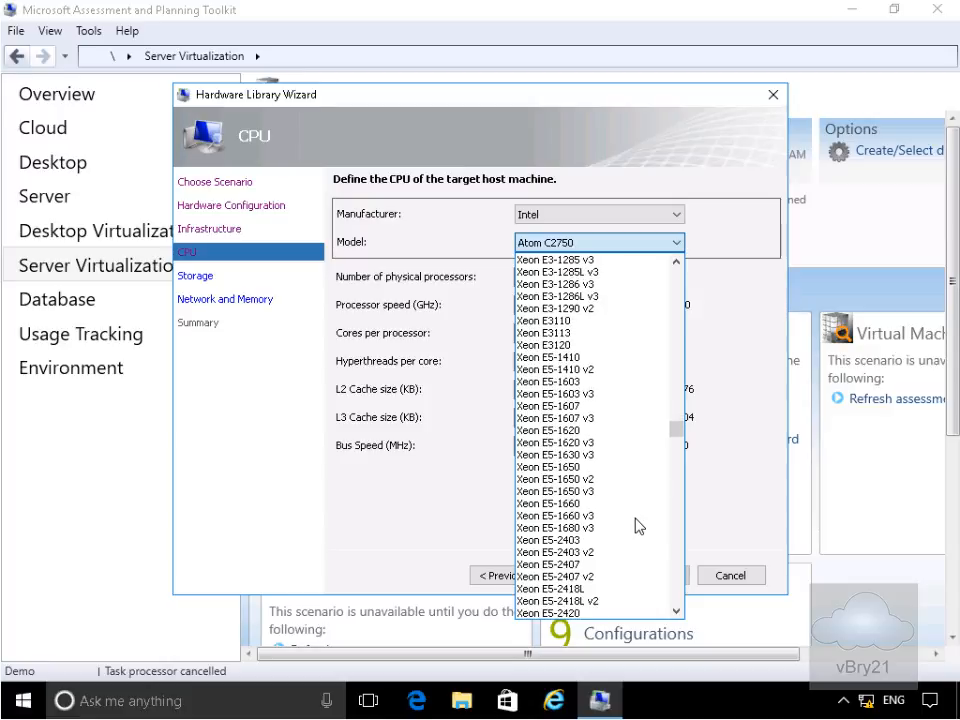
pyautogui.scroll(-20, 637, 526)
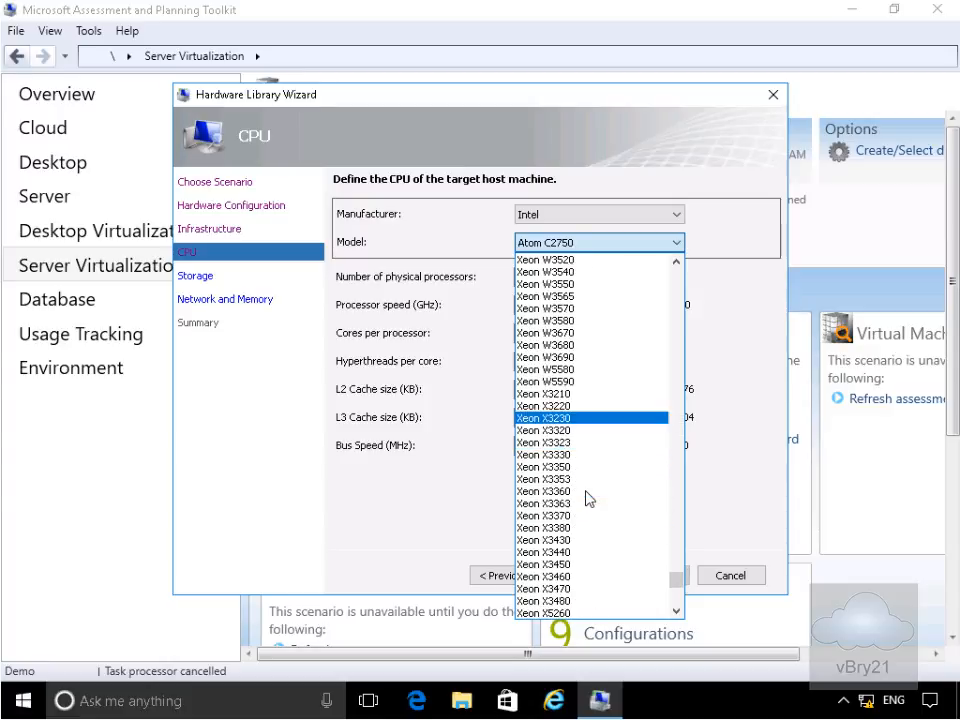
pyautogui.scroll(-2, 589, 498)
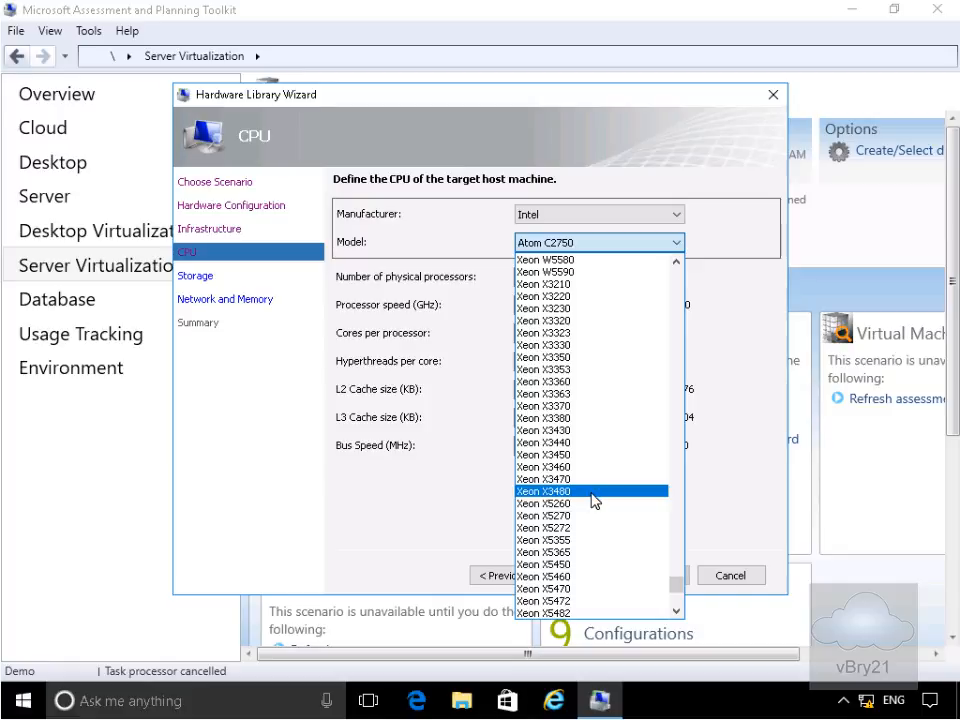
pyautogui.scroll(-6, 611, 555)
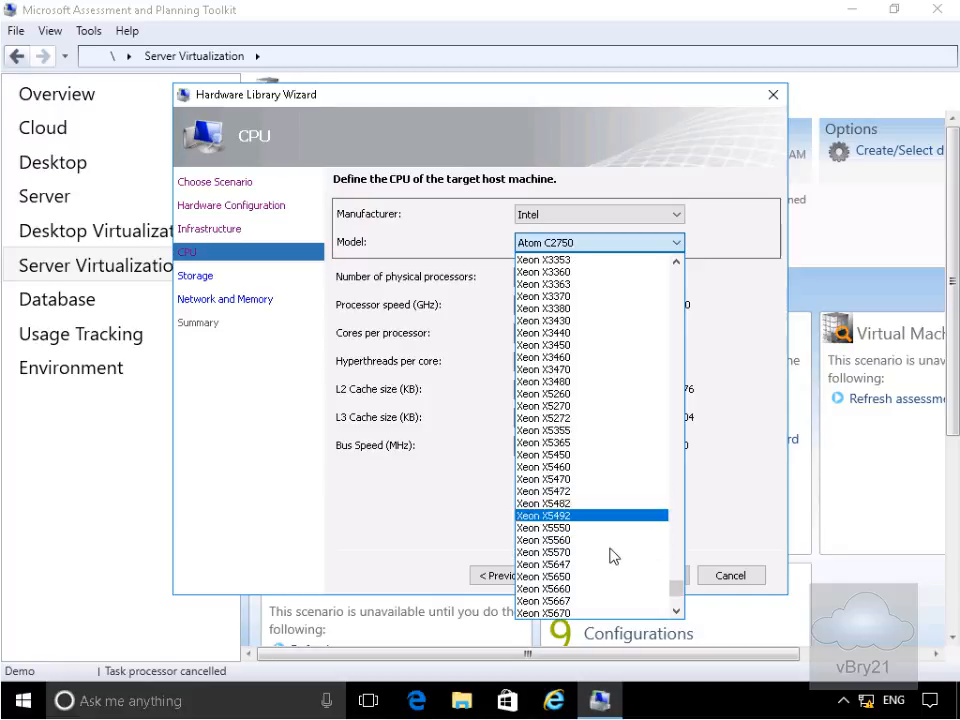
pyautogui.scroll(-2, 612, 555)
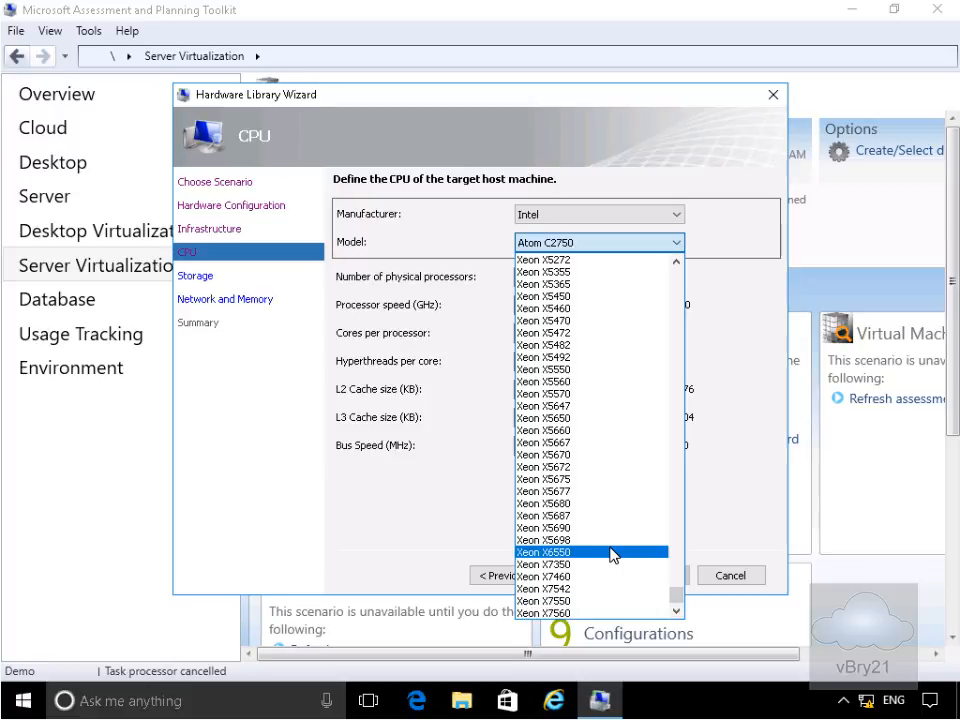
pyautogui.click(567, 613)
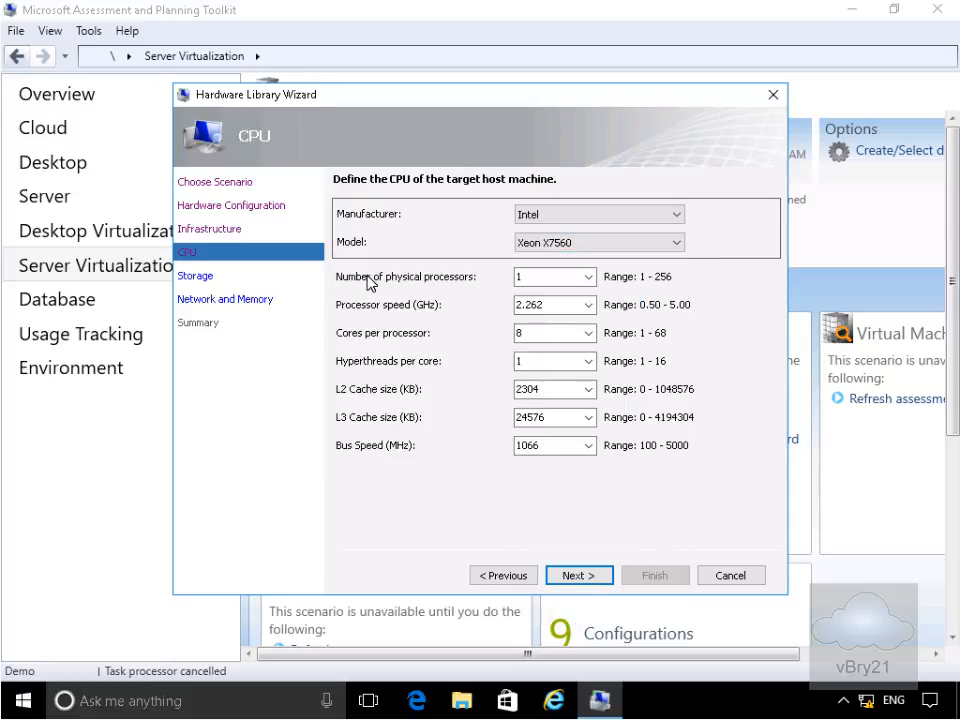
# - Set the number of physical processors to 2 and continue to Storage
pyautogui.click(523, 276)
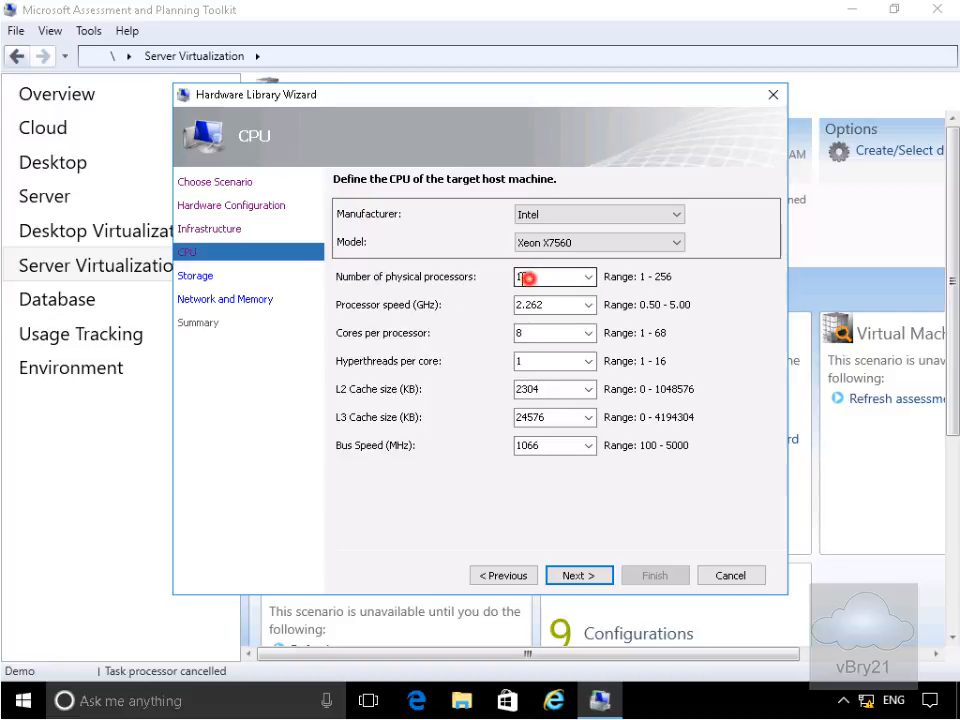
pyautogui.click(590, 277)
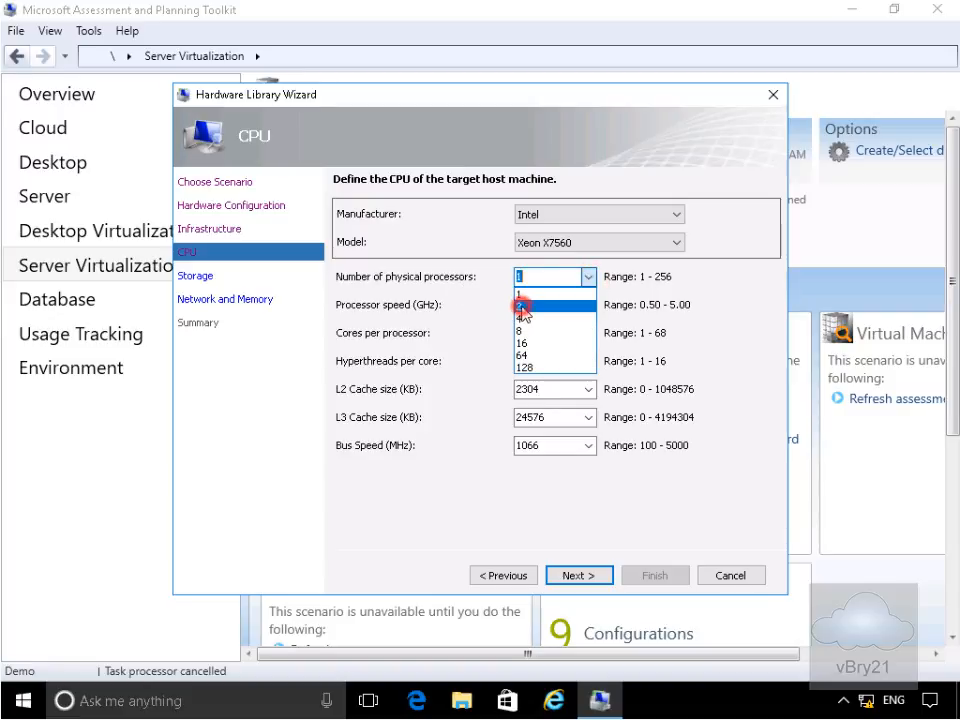
pyautogui.click(560, 305)
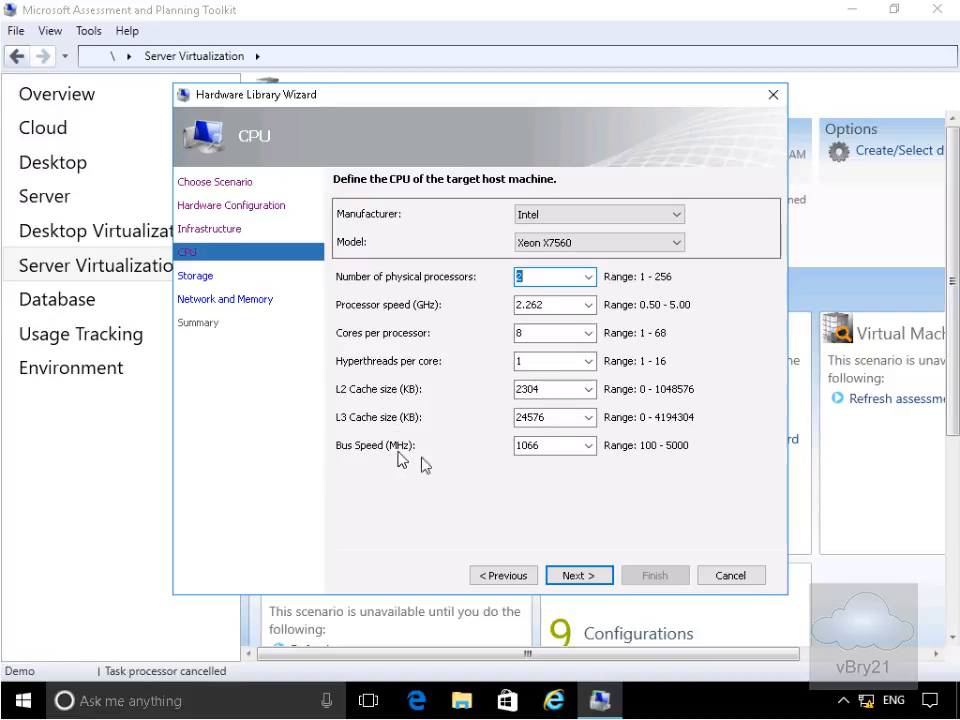
pyautogui.click(597, 577)
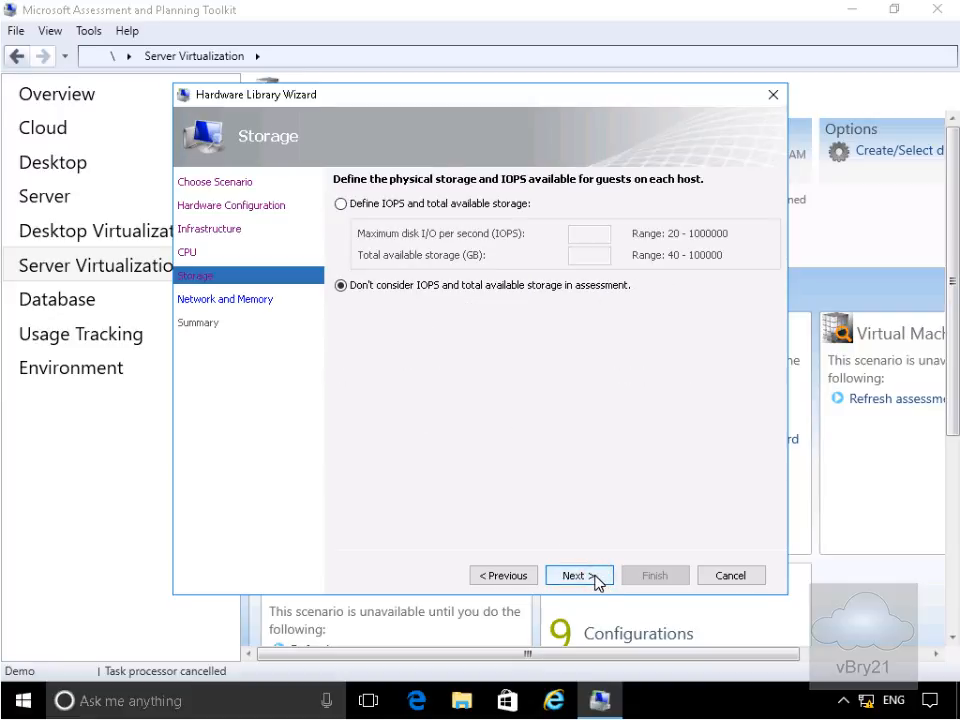
# - Define host storage as 20000 IOPS and 1800 GB total available storage
pyautogui.click(412, 210)
pyautogui.click(578, 235)
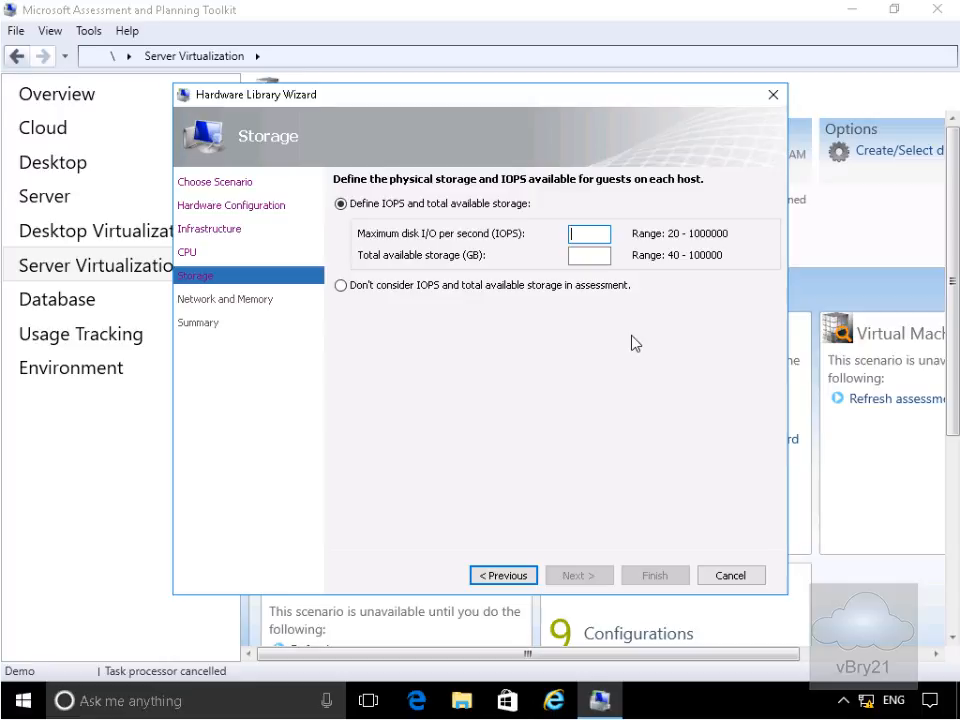
pyautogui.write('20000')
pyautogui.click(587, 257)
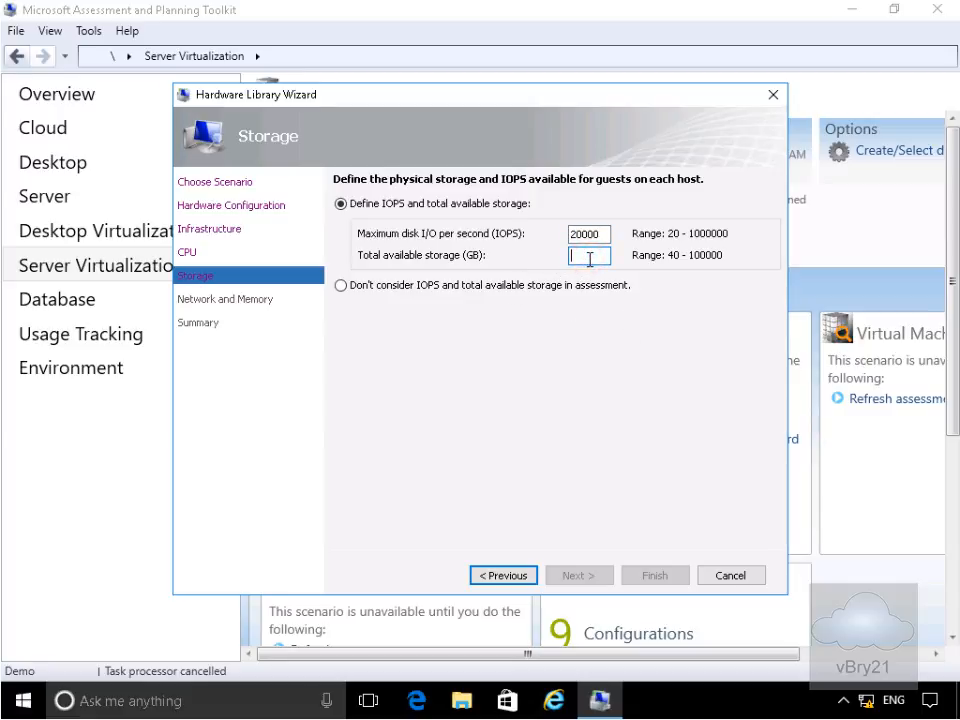
pyautogui.write('1800')
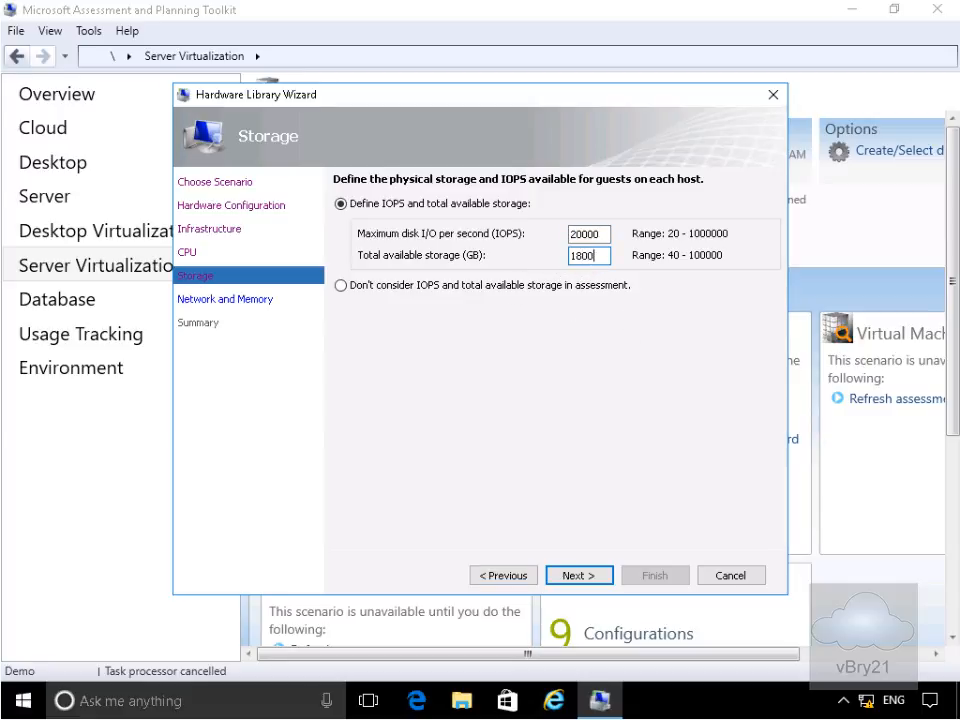
pyautogui.click(603, 574)
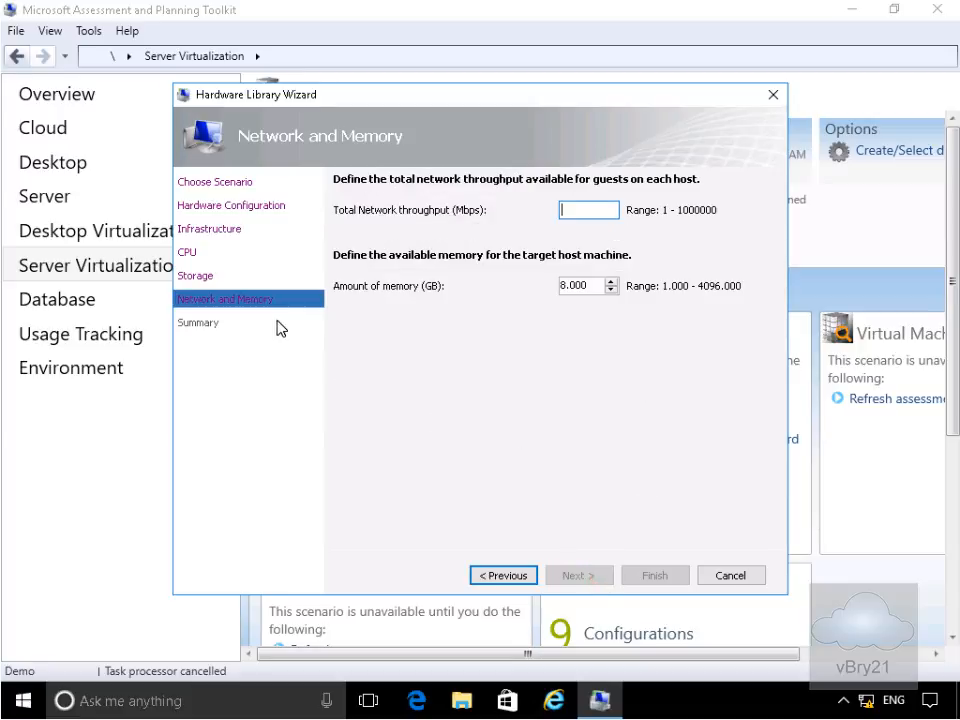
# - Enter 4000 Mbps network throughput, change memory from 8.000 to 128 GB, and advance to the Summary page
pyautogui.click(572, 211)
pyautogui.write('4000')
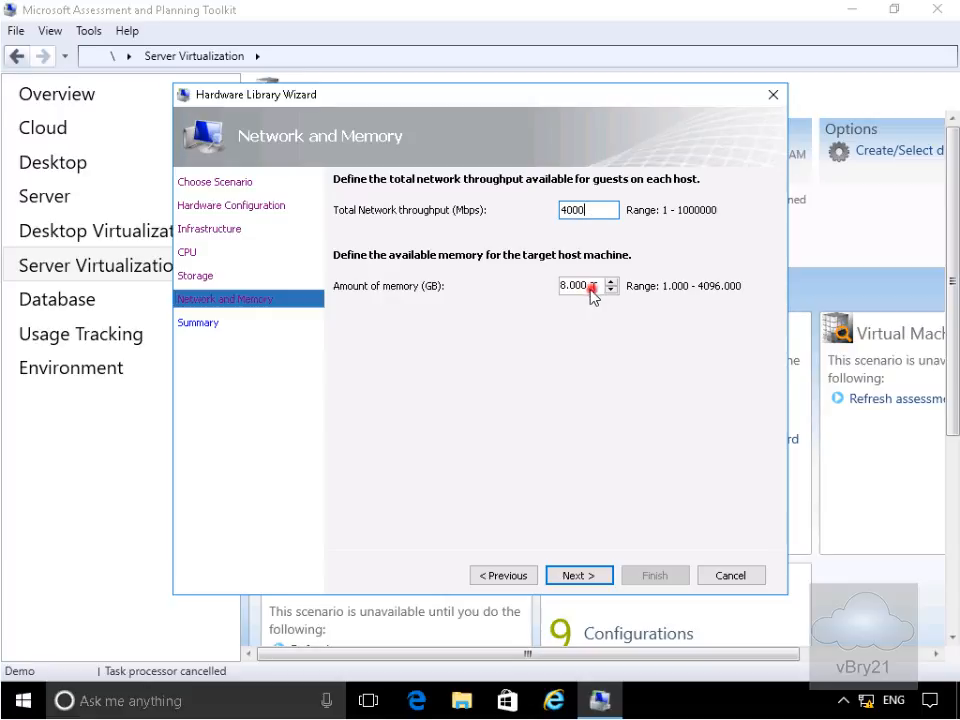
pyautogui.moveTo(591, 287); pyautogui.dragTo(549, 285)
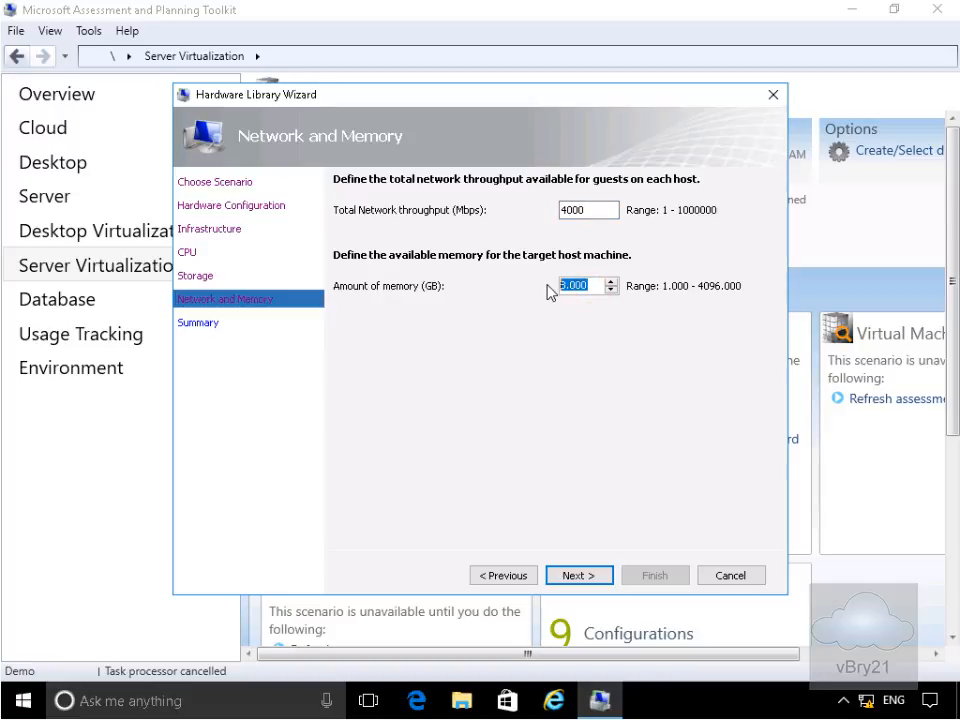
pyautogui.write('128')
pyautogui.click(579, 576)
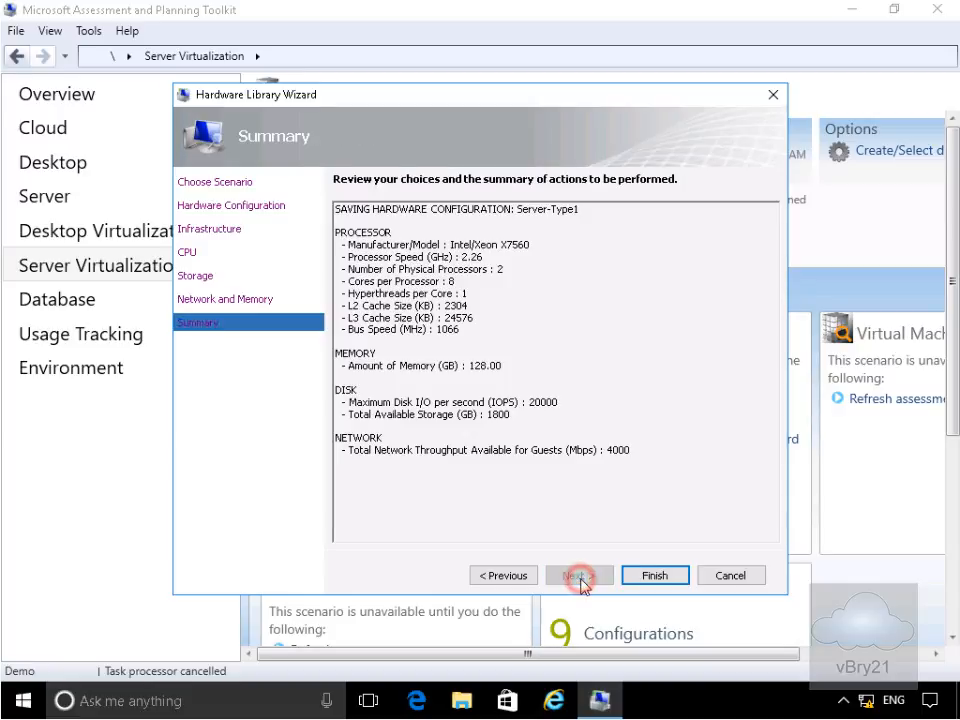
# - Finish the wizard to save Server-Type1 and scroll to the Hardware Library tile showing 10 configurations
pyautogui.click(656, 577)
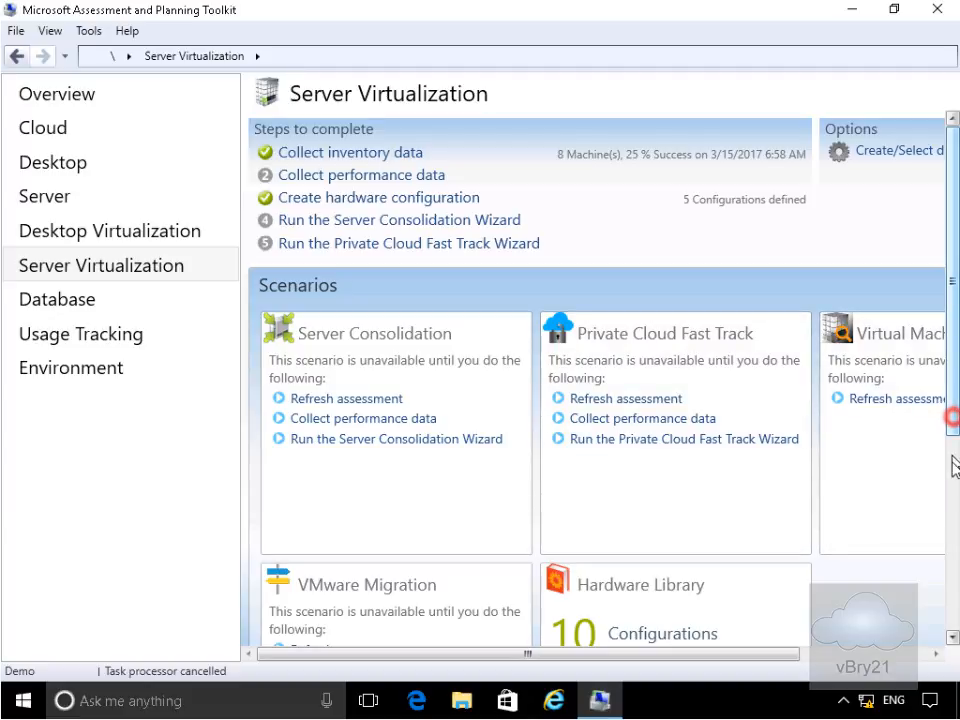
pyautogui.scroll(-2, 949, 410)
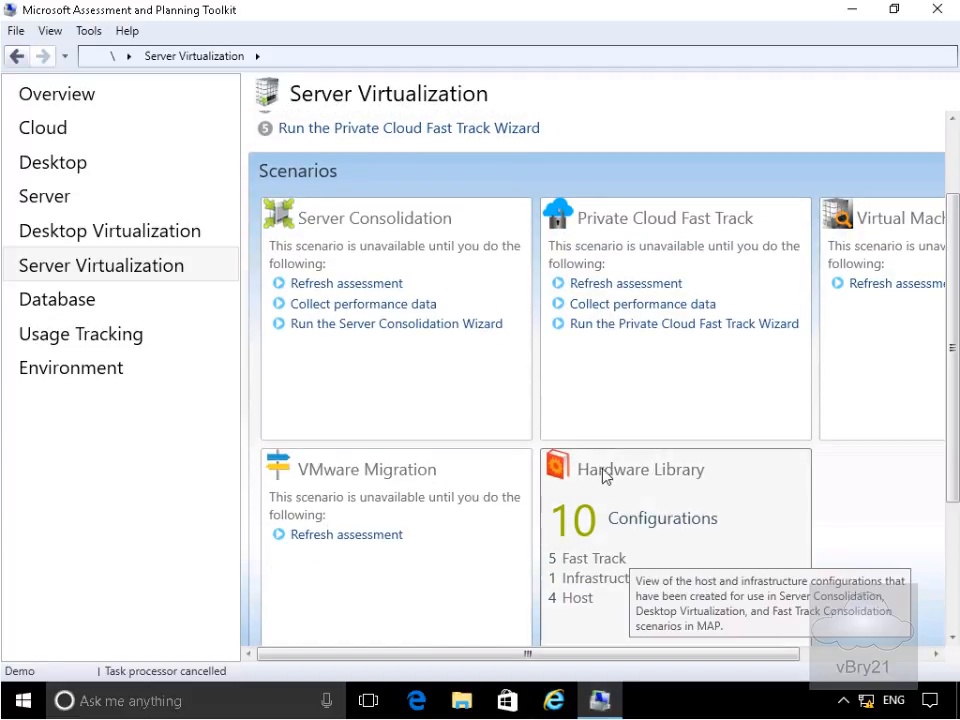
# - Open the Hardware Library and scroll the table to confirm Server-Type1 is a Host with Intel Xeon X7560
pyautogui.click(674, 526)
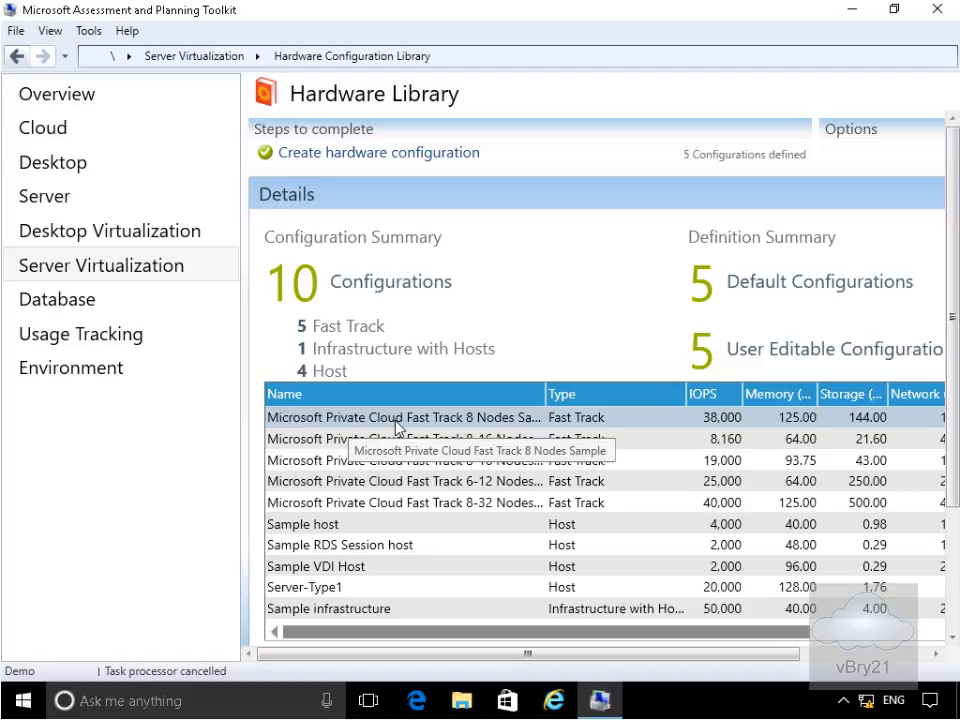
pyautogui.moveTo(452, 631); pyautogui.dragTo(619, 634)
pyautogui.moveTo(605, 635); pyautogui.dragTo(478, 631)
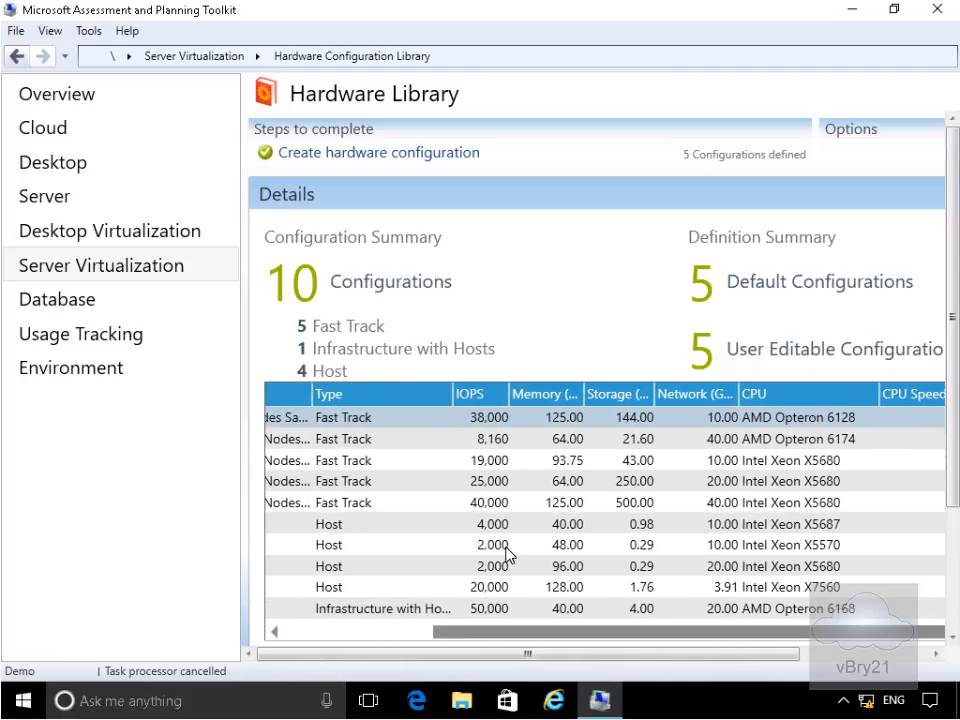